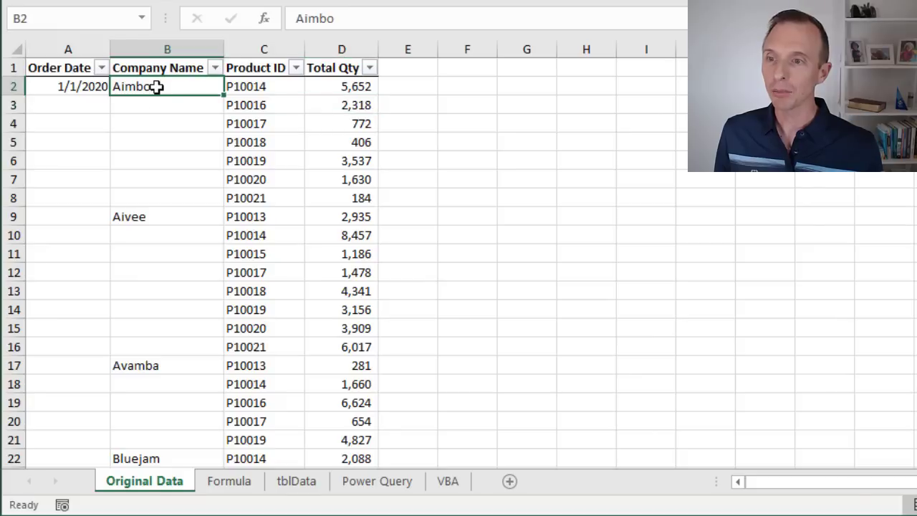
drag(157, 103, 152, 198)
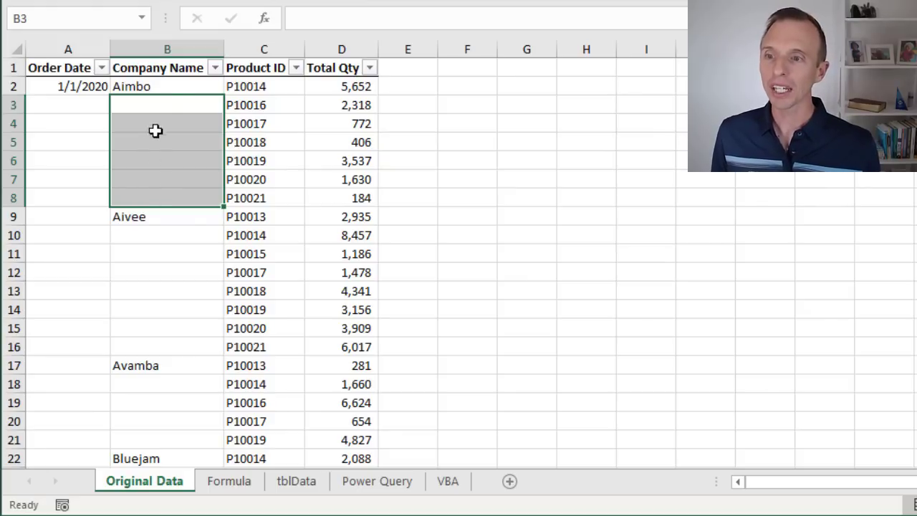
click(171, 86)
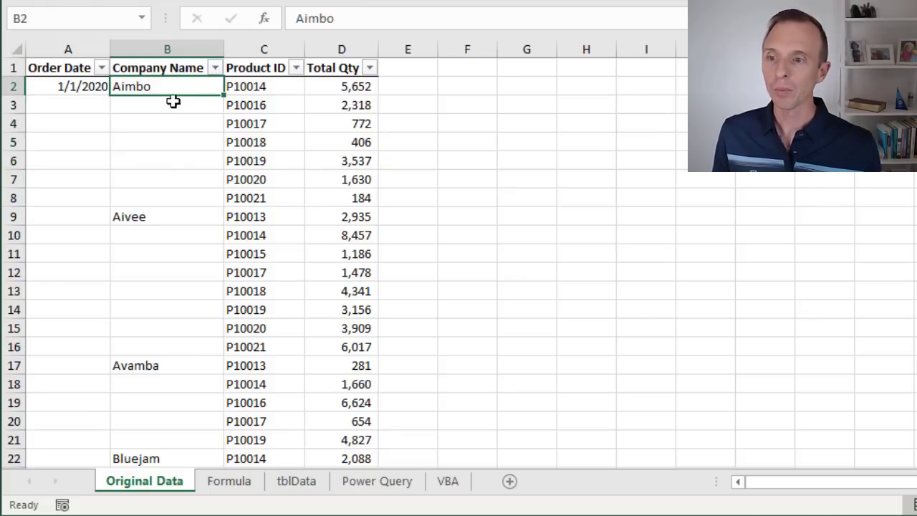
click(164, 217)
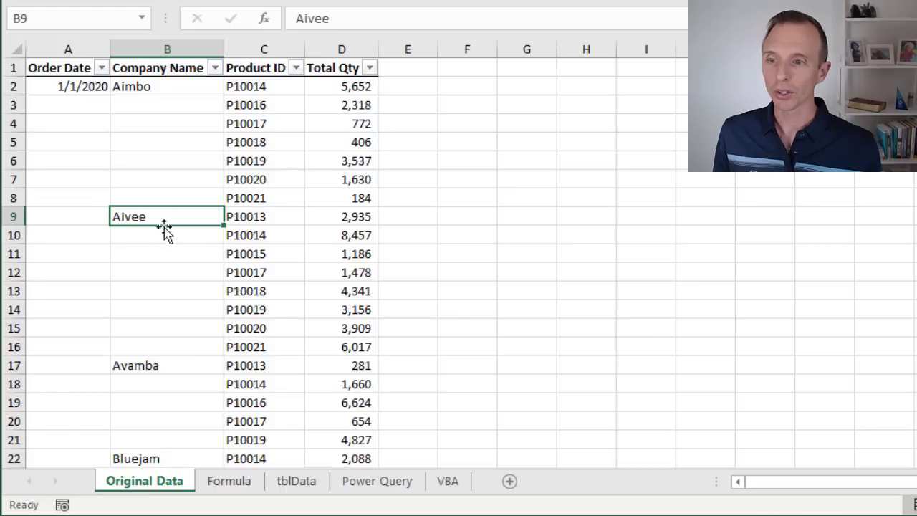
click(164, 368)
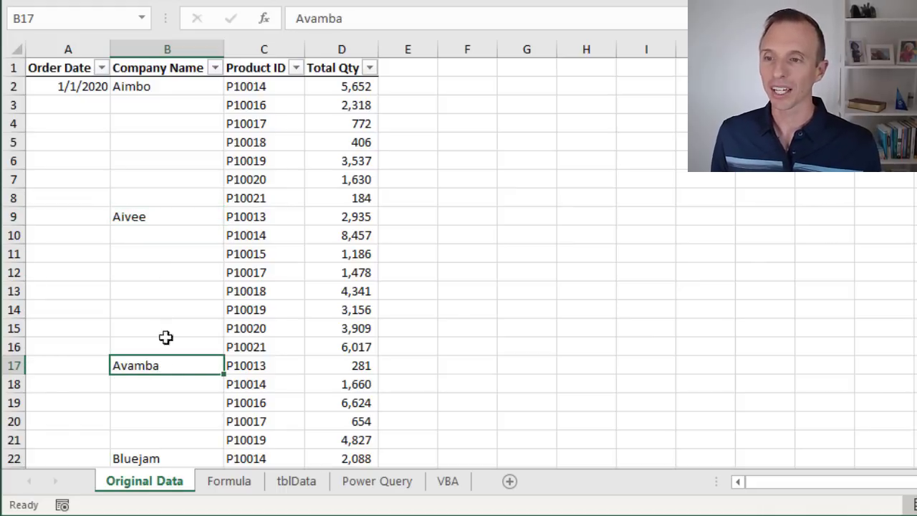
Fill the company names Aimbo and Aivee down through the blank cells beneath each on the Original Data sheet.
click(178, 88)
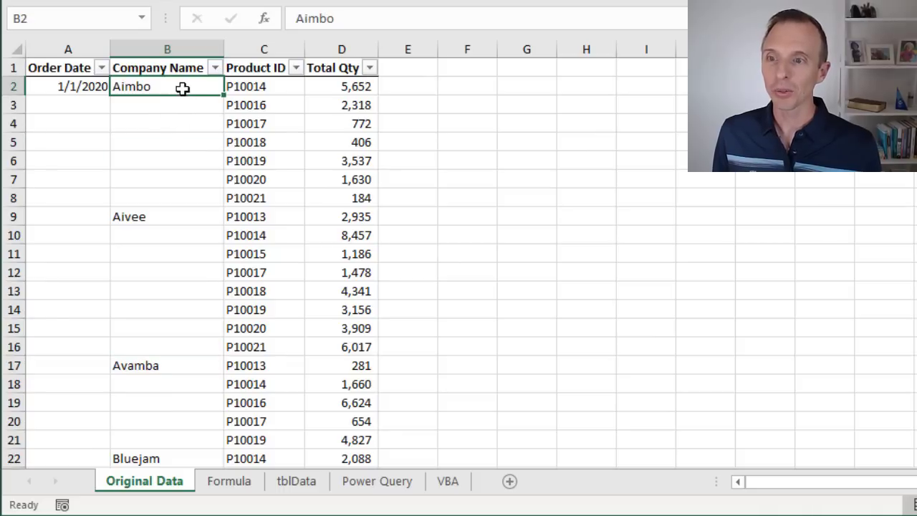
double_click(224, 96)
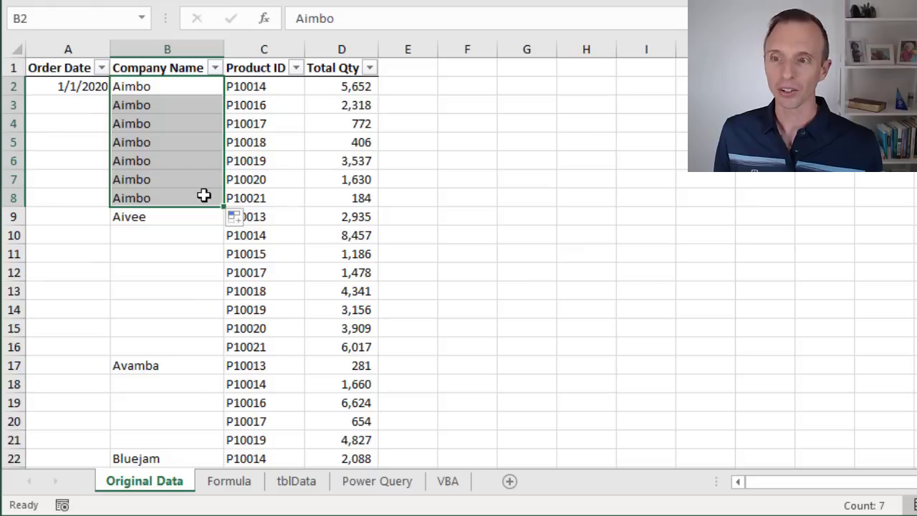
click(197, 219)
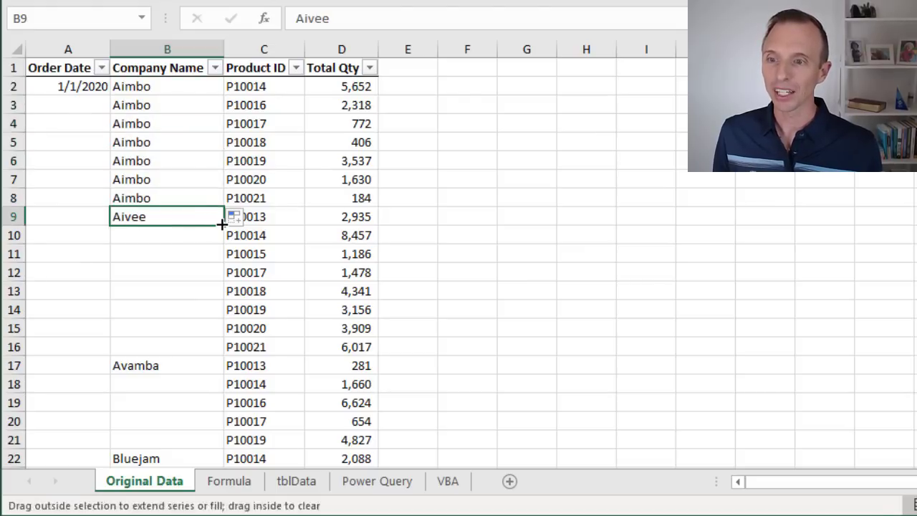
double_click(222, 224)
click(173, 237)
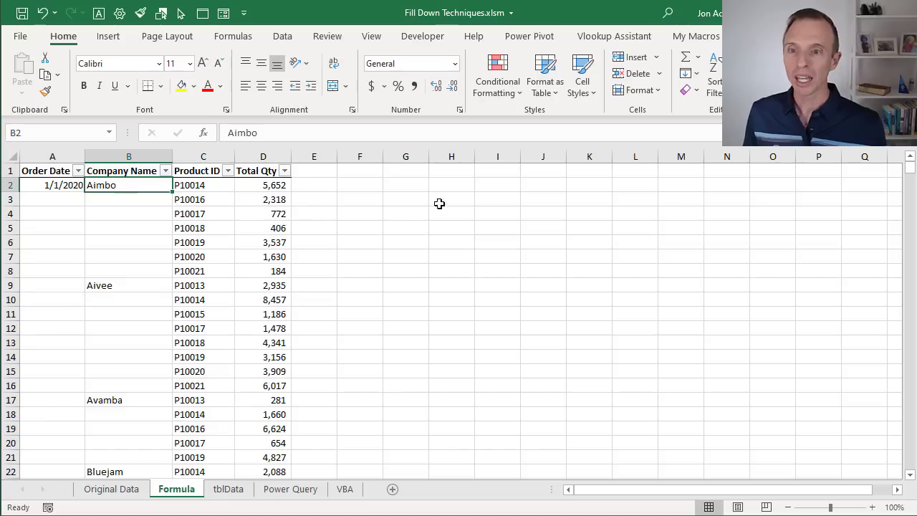
Select only the blank cells in the Formula sheet's Company Name column between B2 and B3596 using Go To Special.
drag(910, 172, 913, 475)
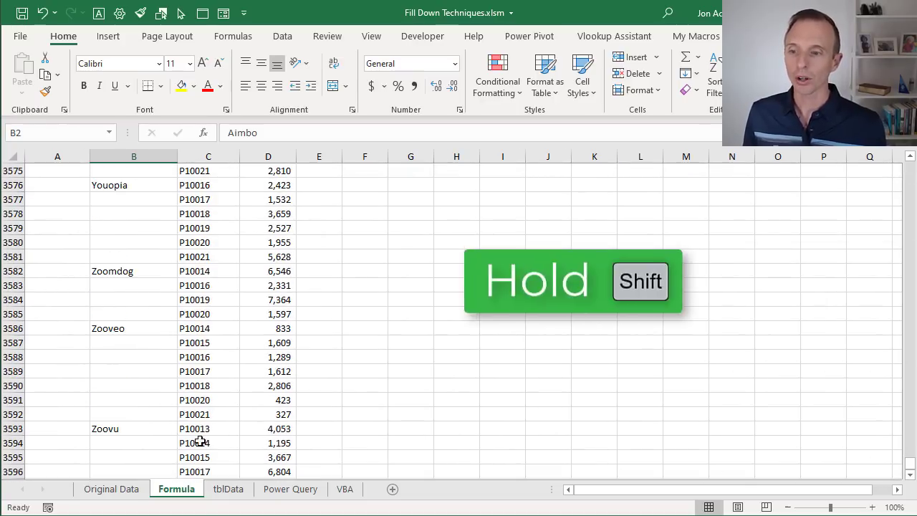
shift+click(138, 470)
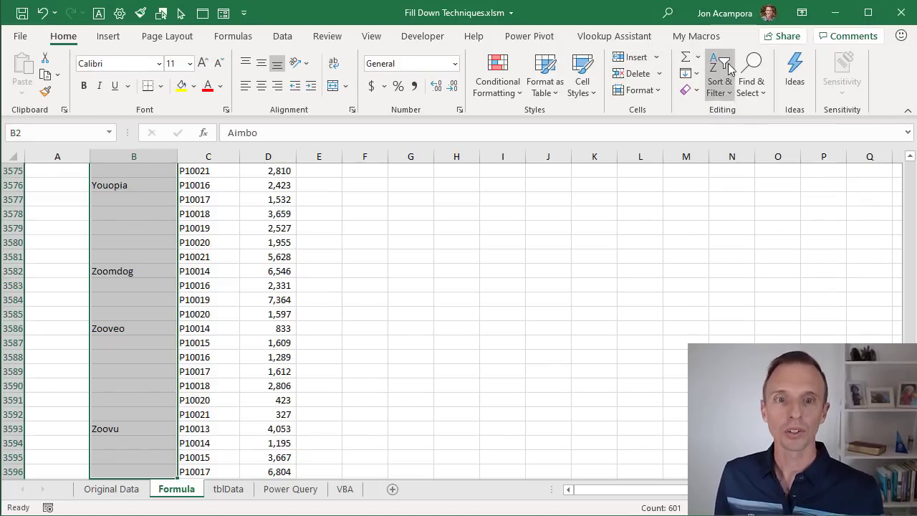
click(752, 71)
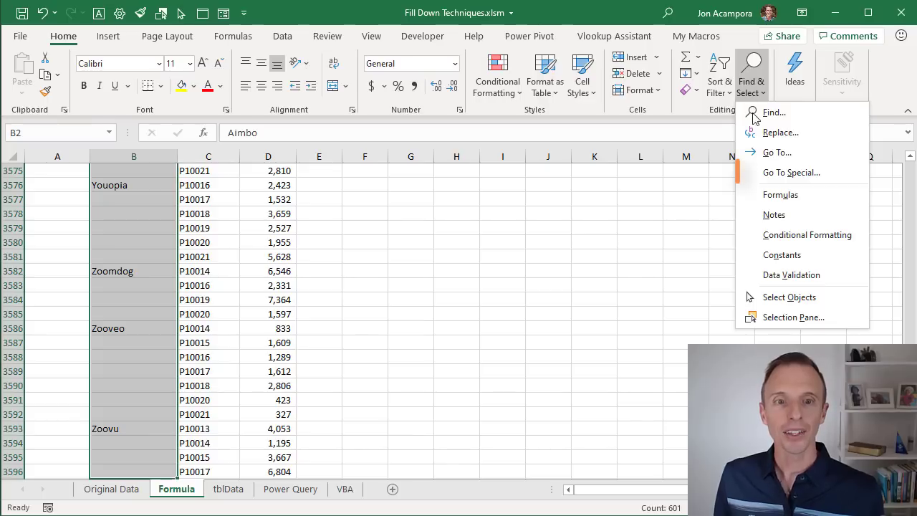
click(770, 180)
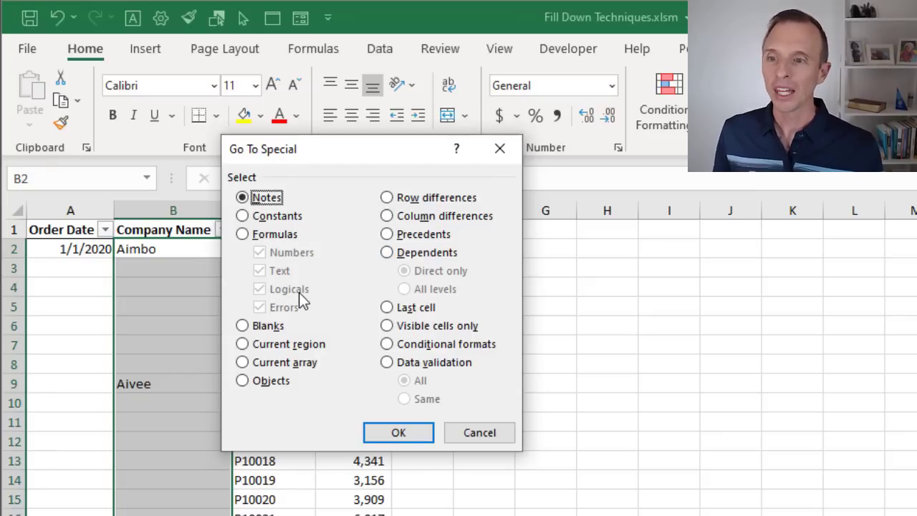
click(242, 326)
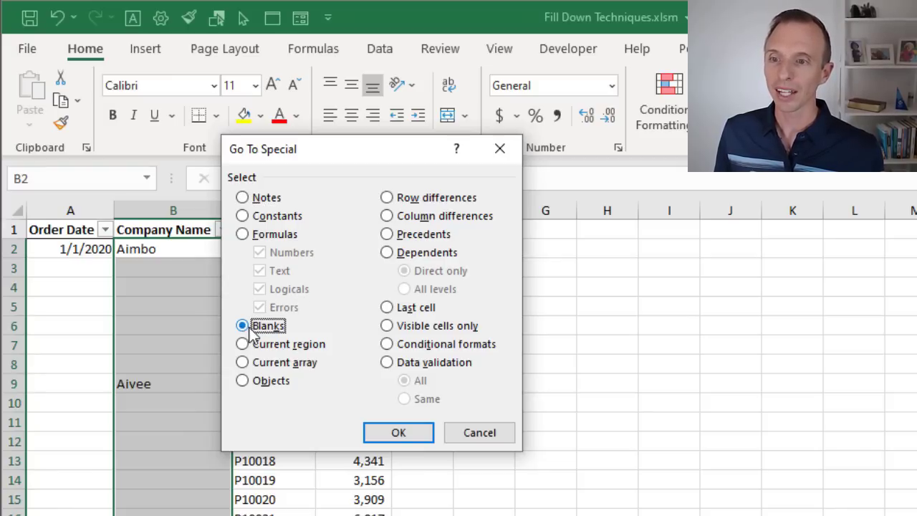
click(399, 433)
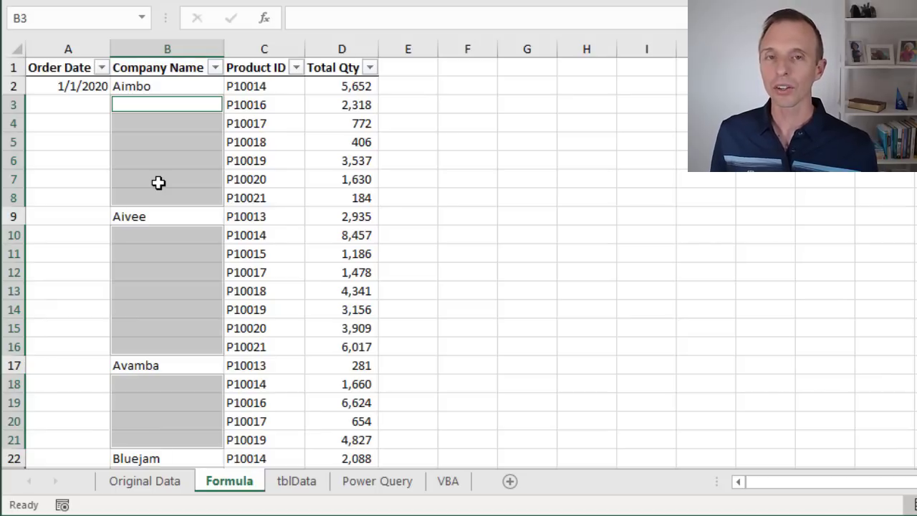
Enter the relative formula =B2 into all selected blank Company Name cells at once, starting at B3.
text(=)
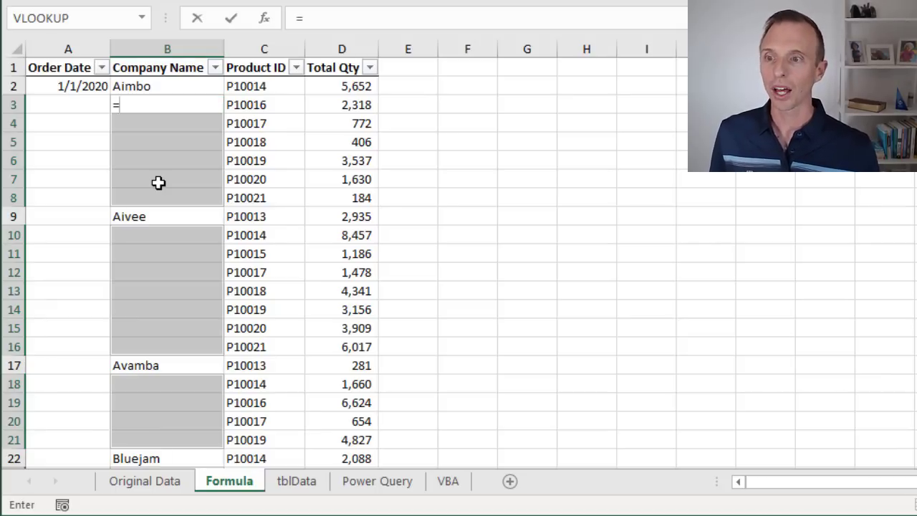
click(157, 86)
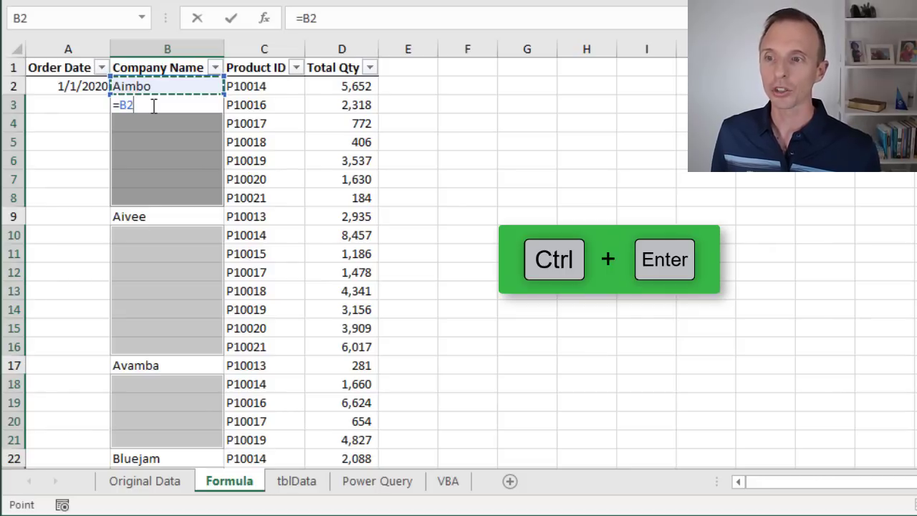
key(ctrl+Return)
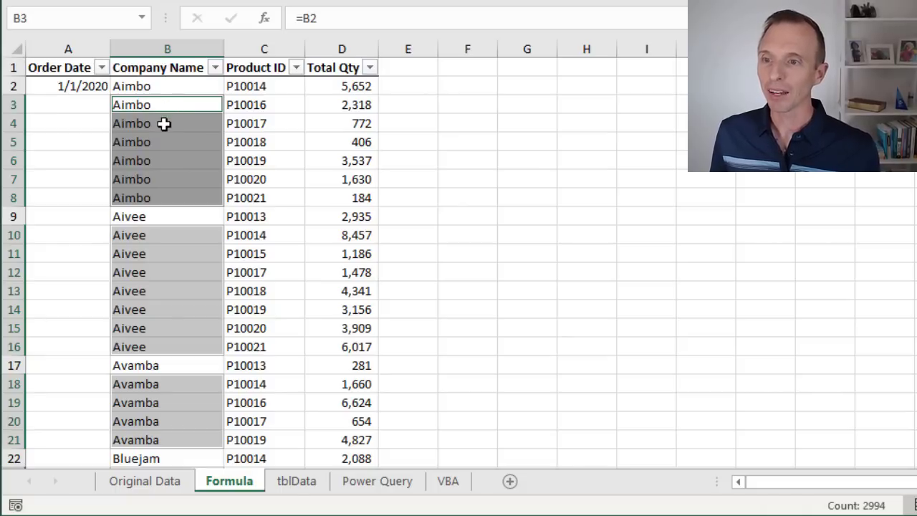
Examine the contents and cell references of Company Name cells B4, B5, B9 and B10.
click(164, 124)
key(F2)
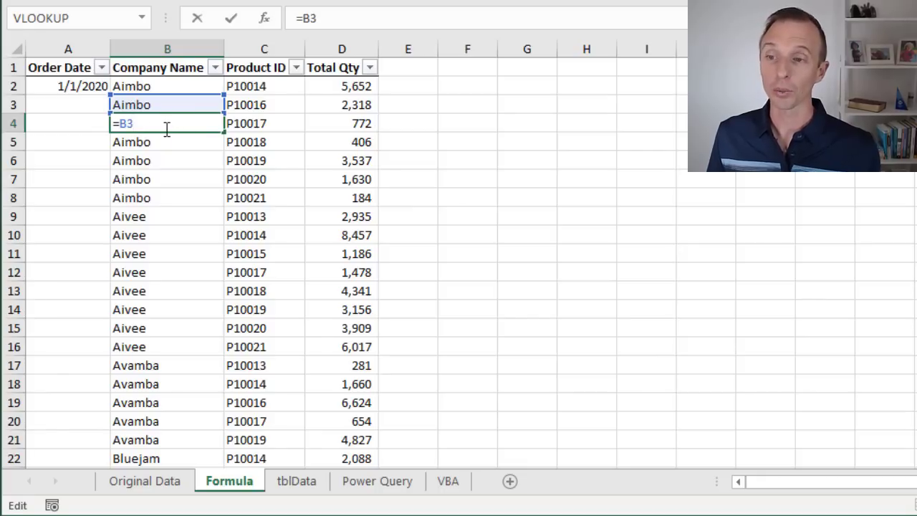
key(Escape)
click(165, 144)
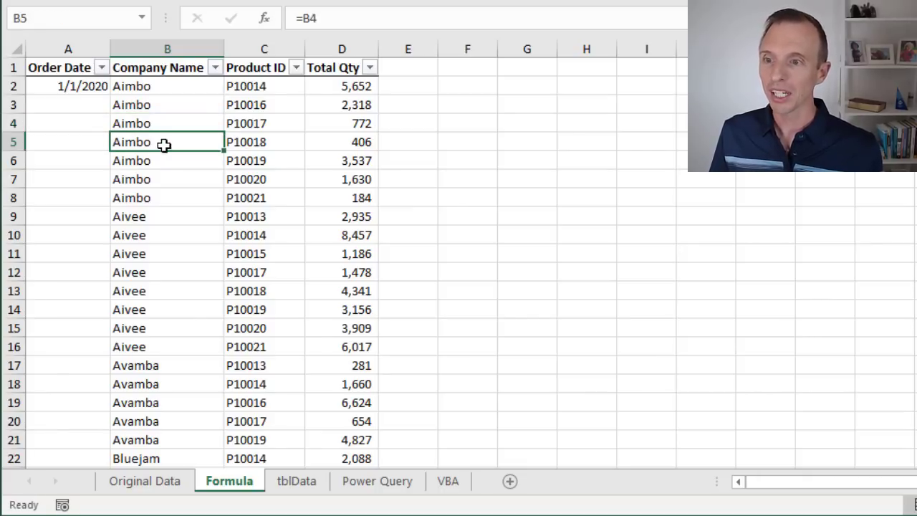
key(F2)
key(Escape)
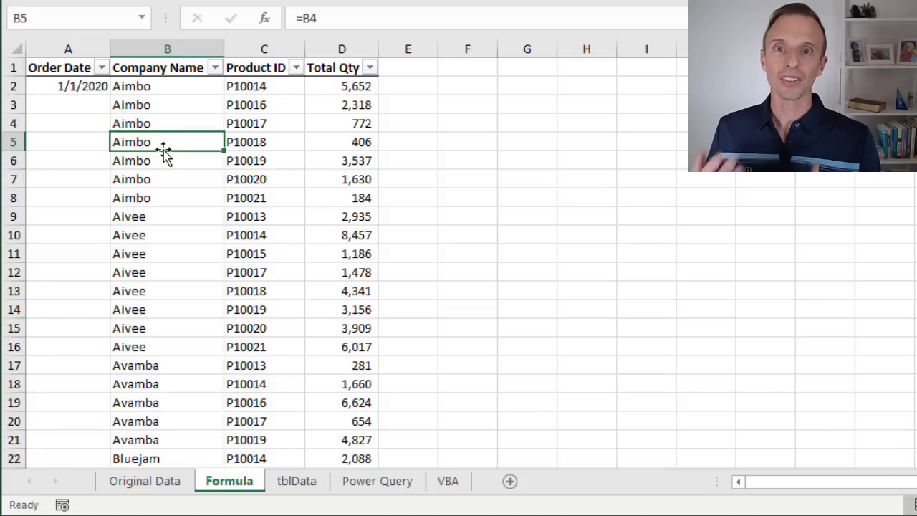
click(157, 219)
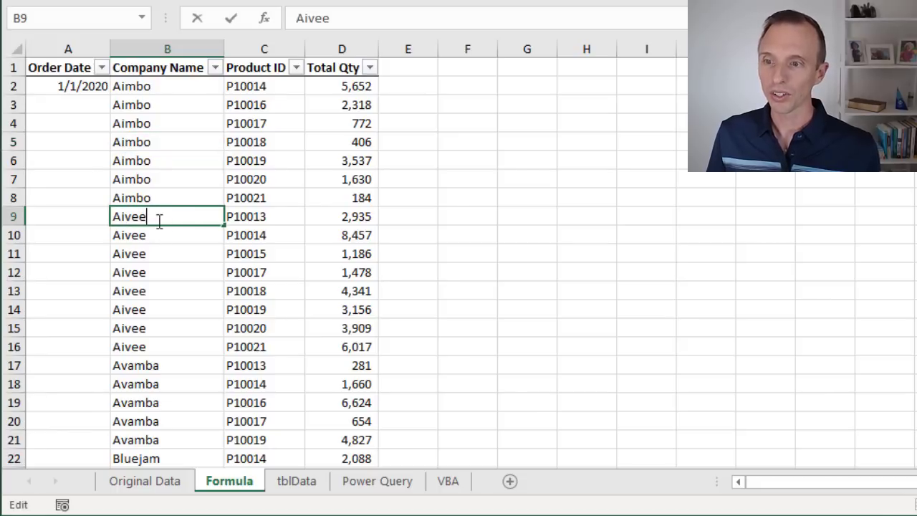
click(162, 235)
key(F2)
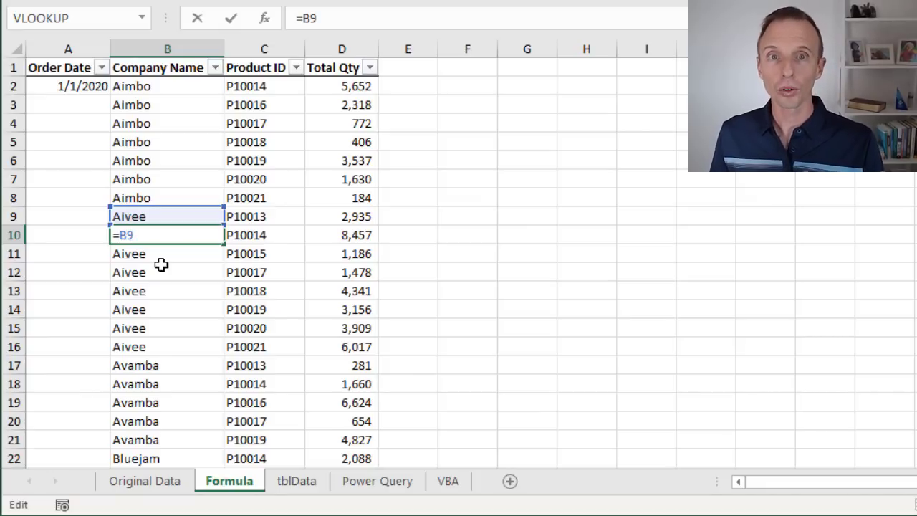
key(ctrl+Return)
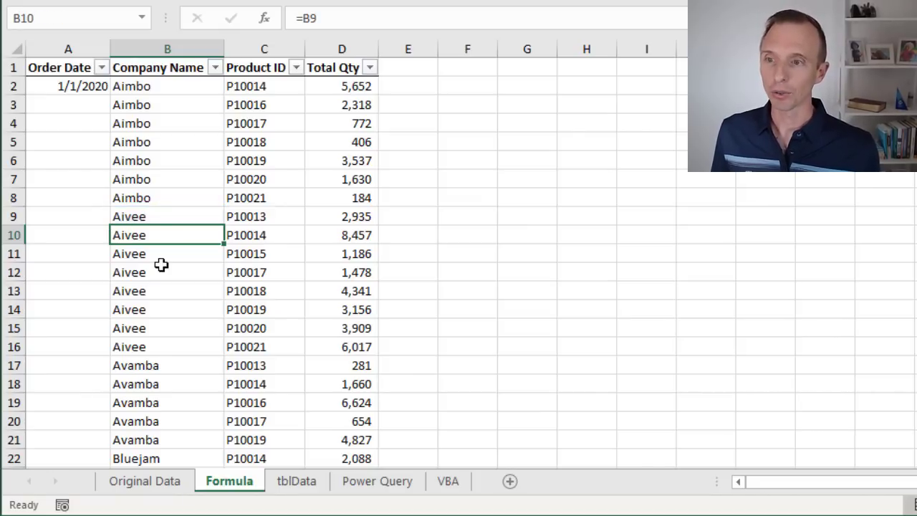
Convert the Company Name formulas to static text by copying B2:B3596 and pasting it over itself as values.
click(184, 89)
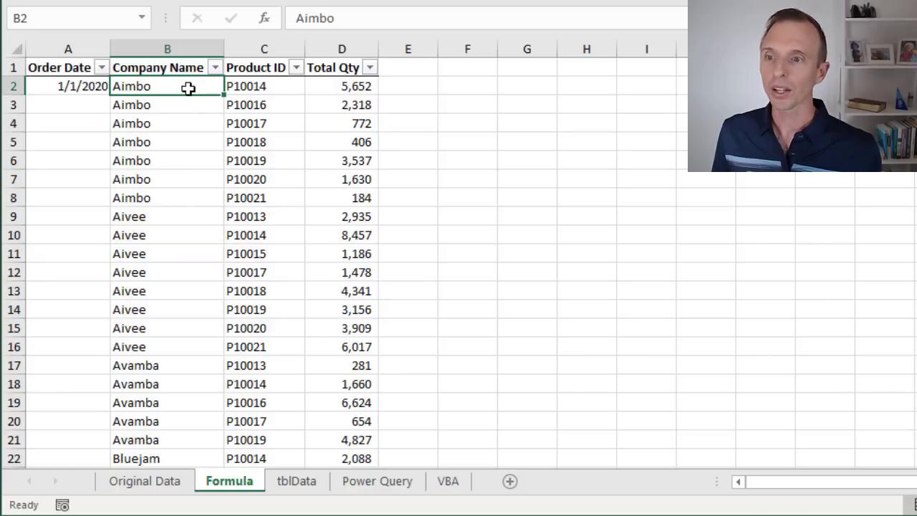
key(ctrl+shift+Down)
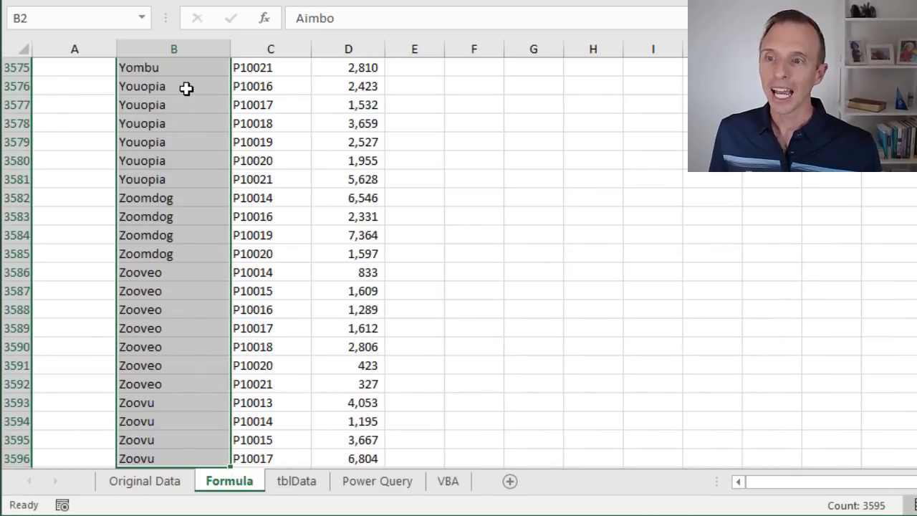
right_click(187, 88)
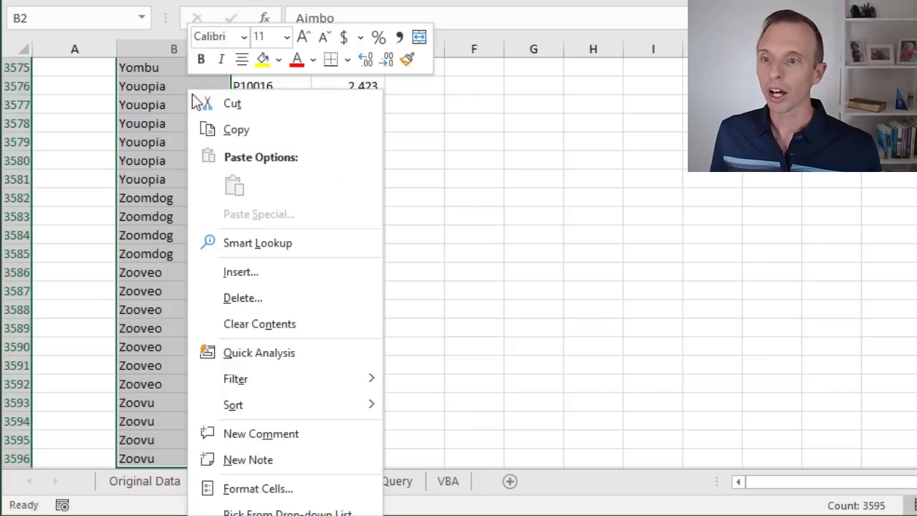
click(207, 129)
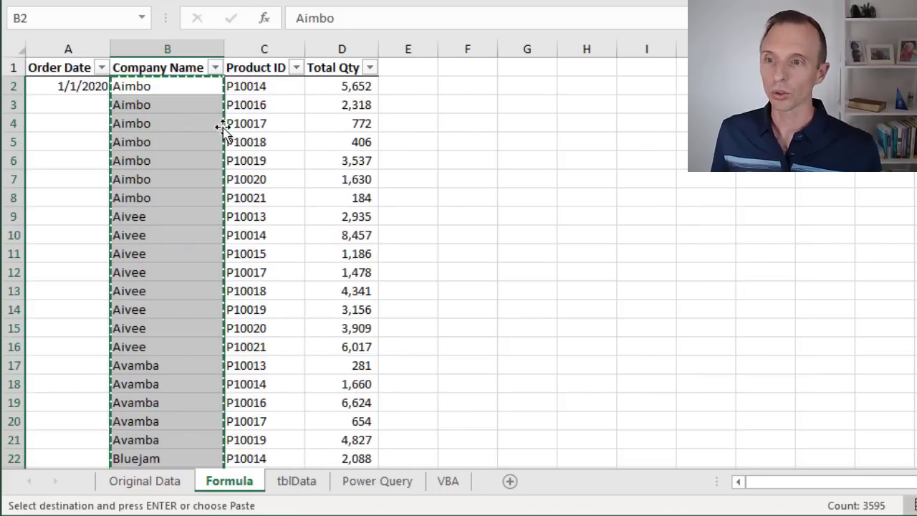
right_click(188, 105)
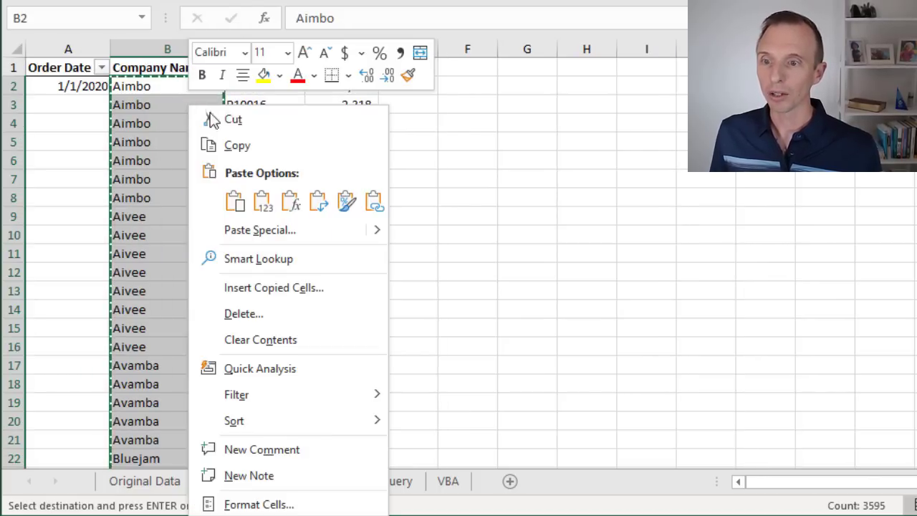
click(262, 202)
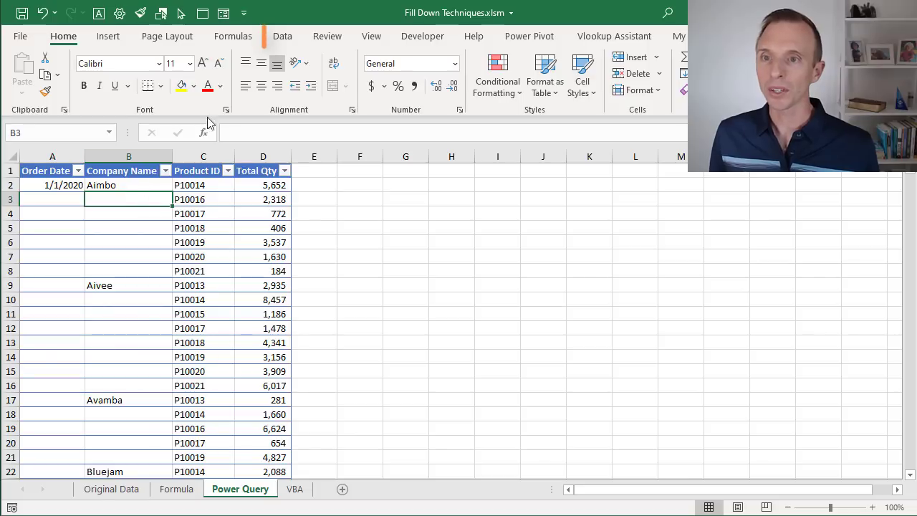
Load the table on the Power Query sheet into the Power Query Editor.
click(283, 37)
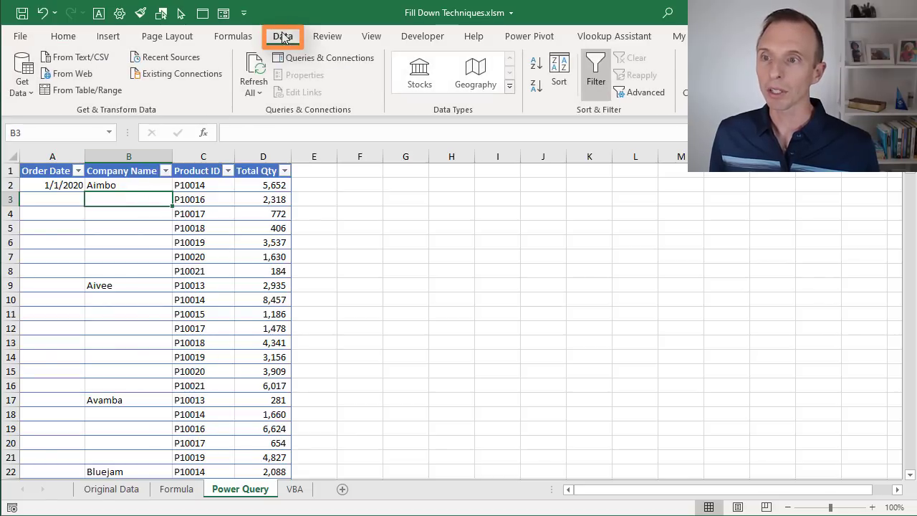
click(66, 91)
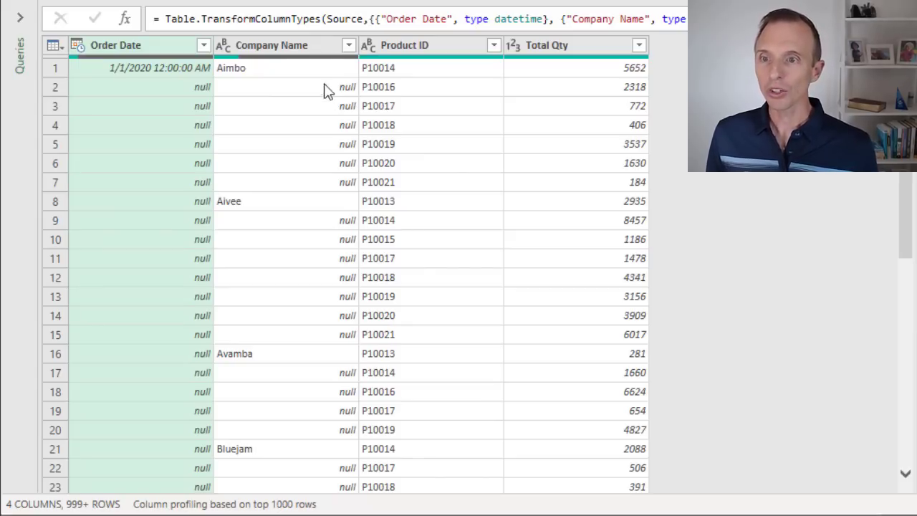
Try filling the Company Name column's null values down in the query, and delete the Filled Down step.
right_click(296, 52)
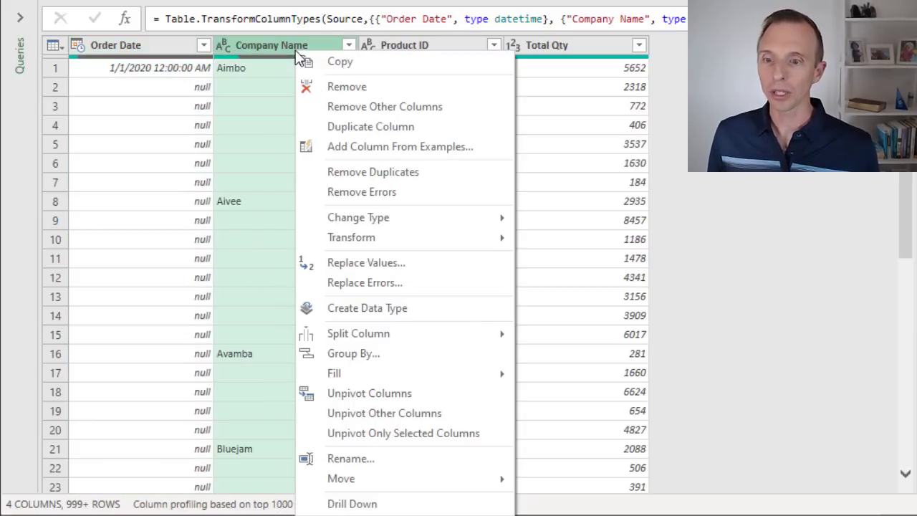
mouse_move(387, 377)
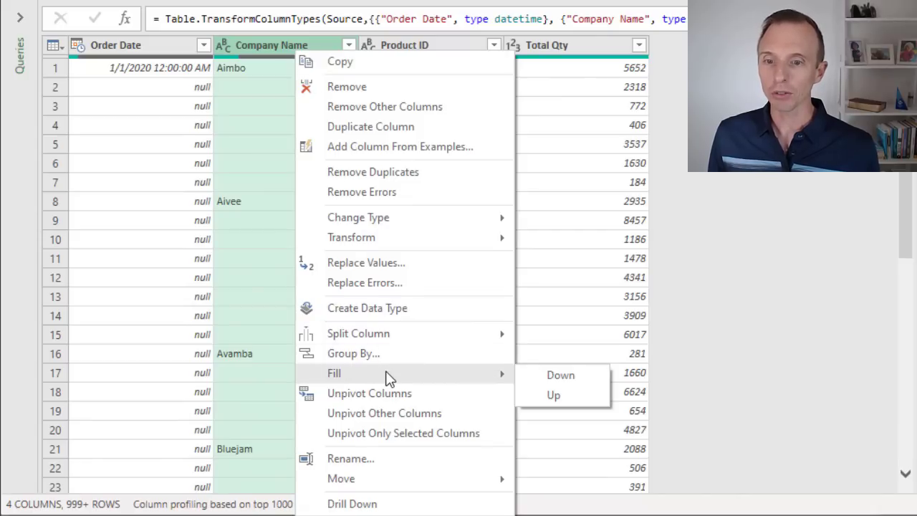
click(564, 381)
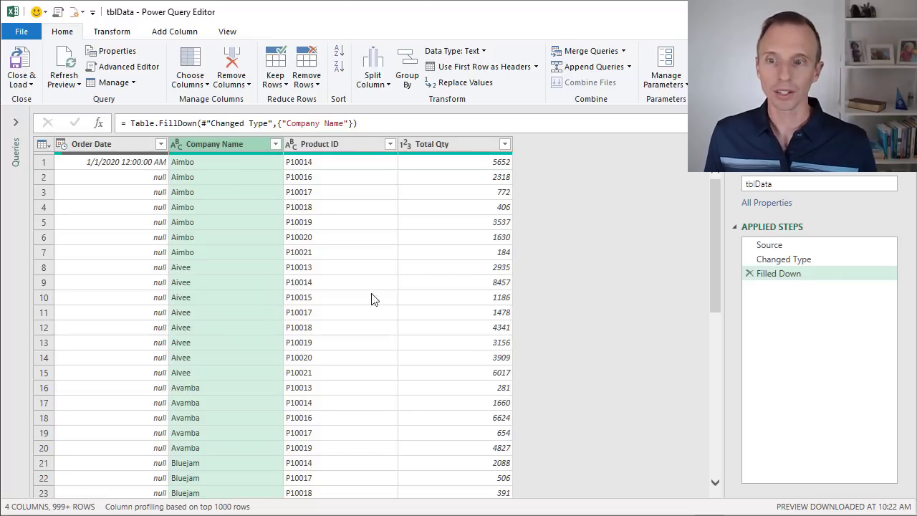
click(750, 273)
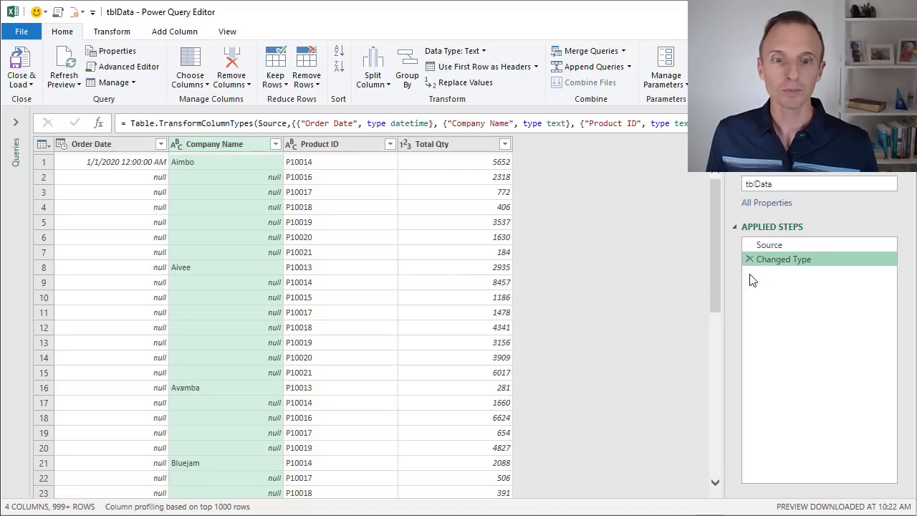
Fill down the null values in the Order Date and Company Name columns, and load the query into the workbook.
shift+click(109, 145)
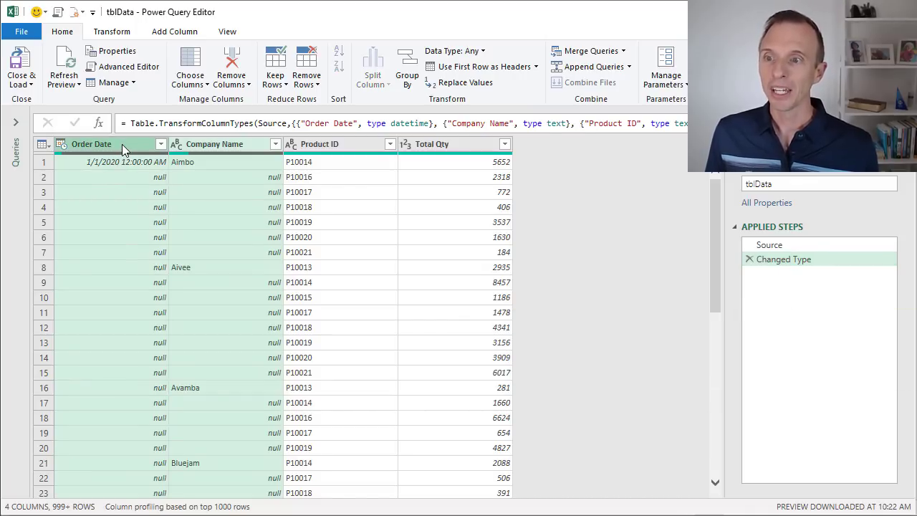
right_click(122, 144)
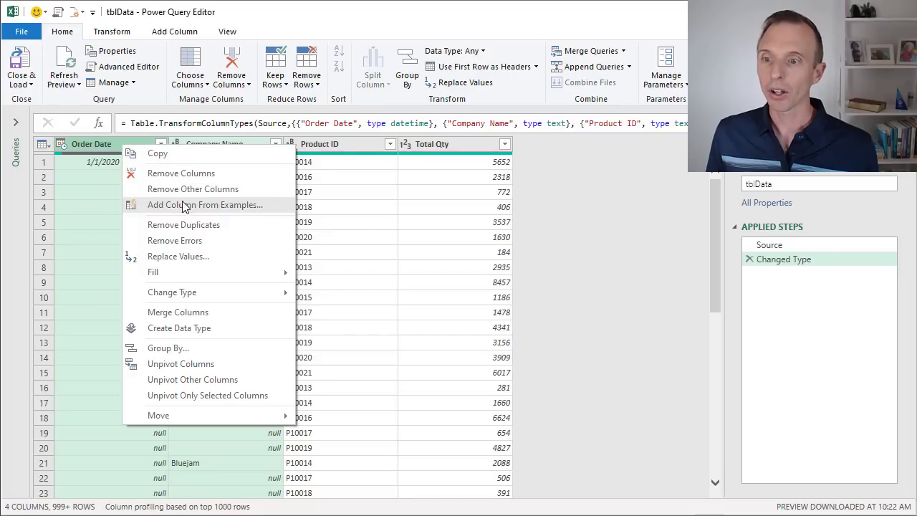
mouse_move(273, 273)
click(315, 274)
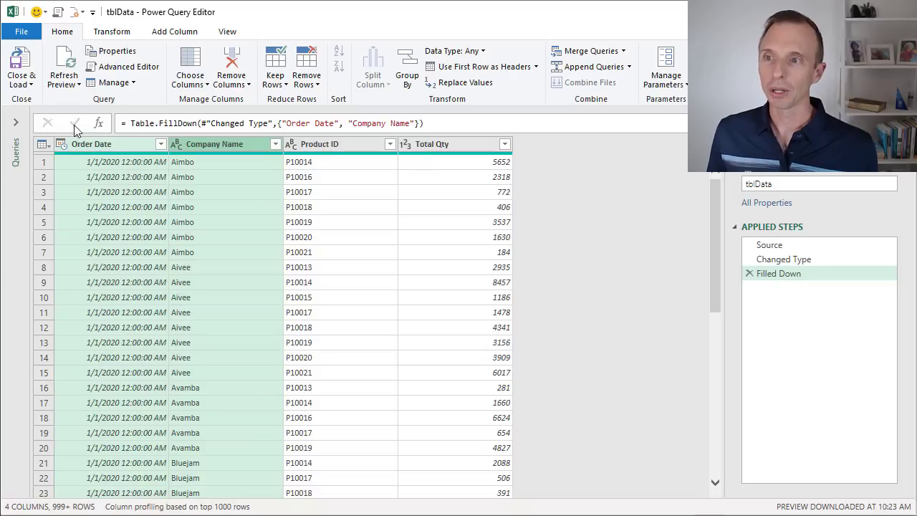
click(35, 66)
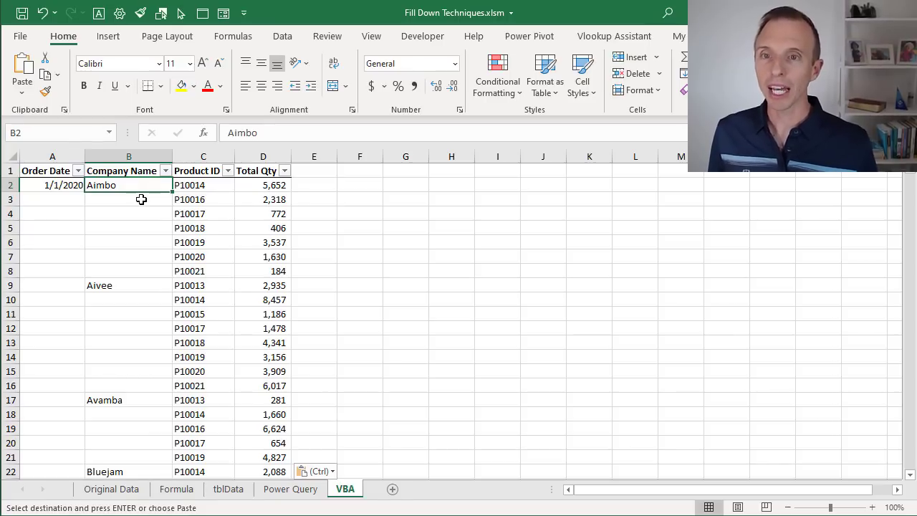
Insert a new code module into the Fill Down Techniques.xlsm project in the Visual Basic Editor.
click(406, 41)
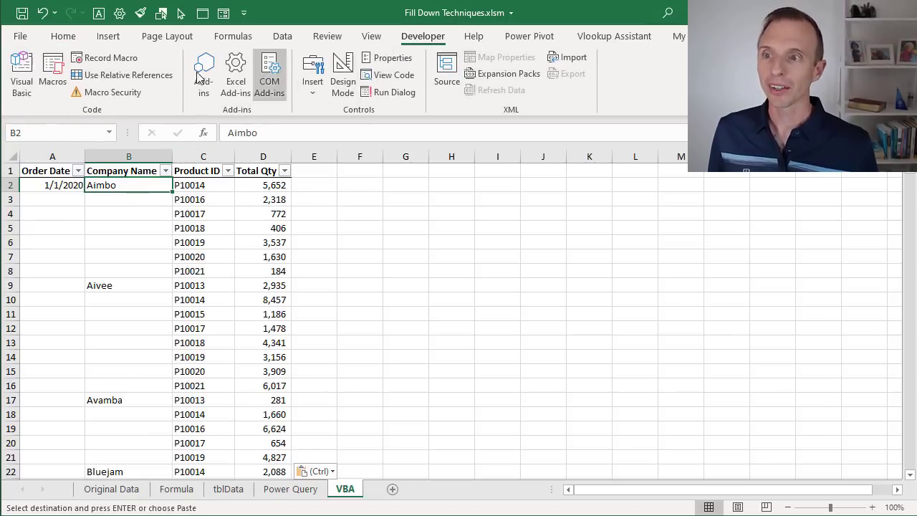
click(21, 86)
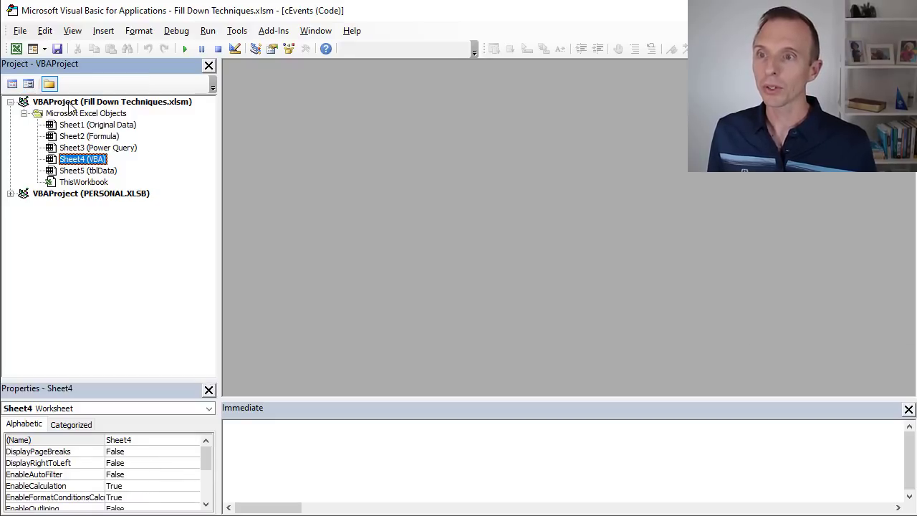
click(103, 31)
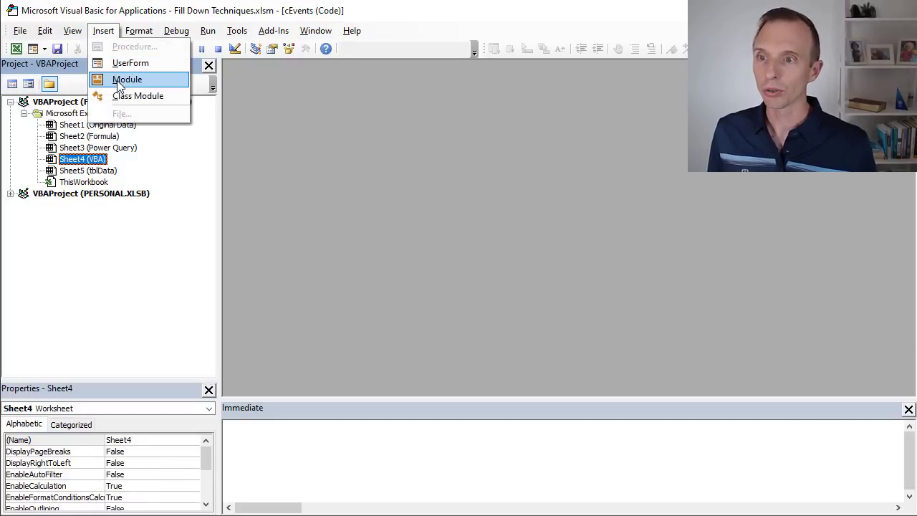
click(119, 81)
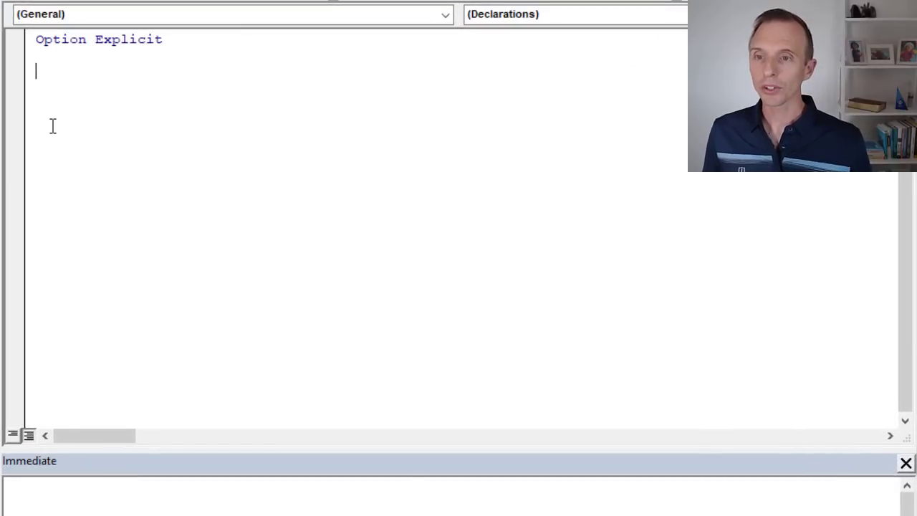
Create an empty macro procedure named FillDownBlanks in the new module.
text(sub )
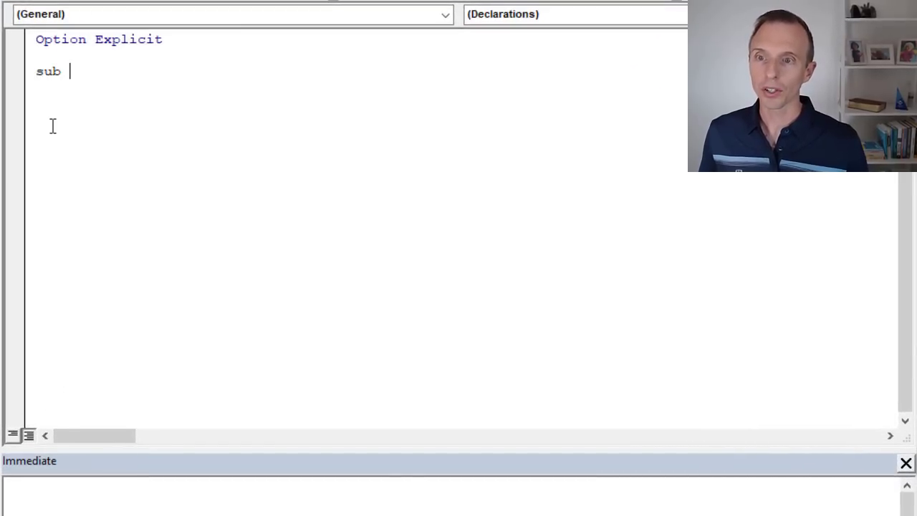
text(FillDown)
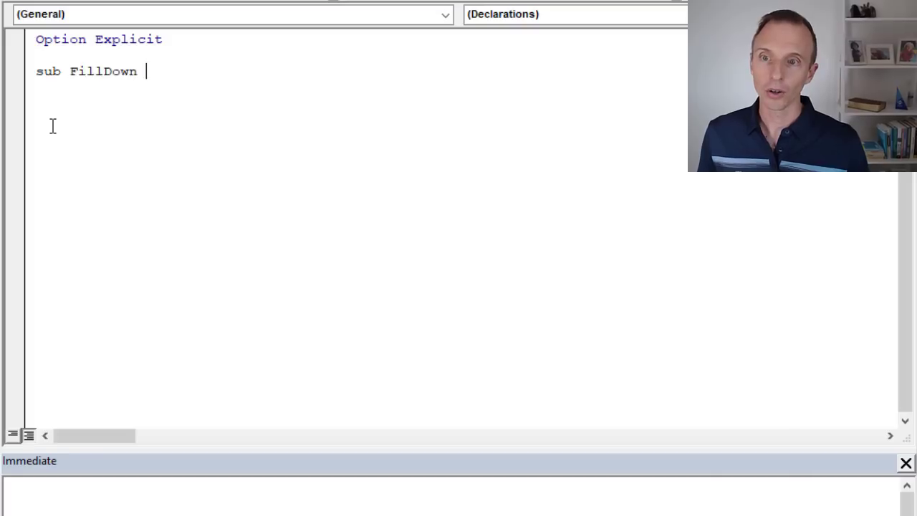
key(BackSpace)
text(Blanks)
key(Return)
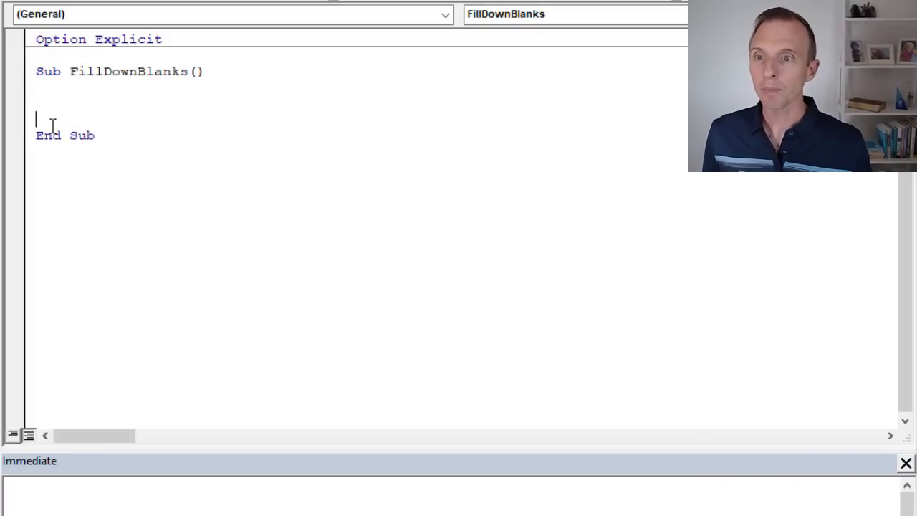
Declare the variable c as a Range inside FillDownBlanks.
key(Up)
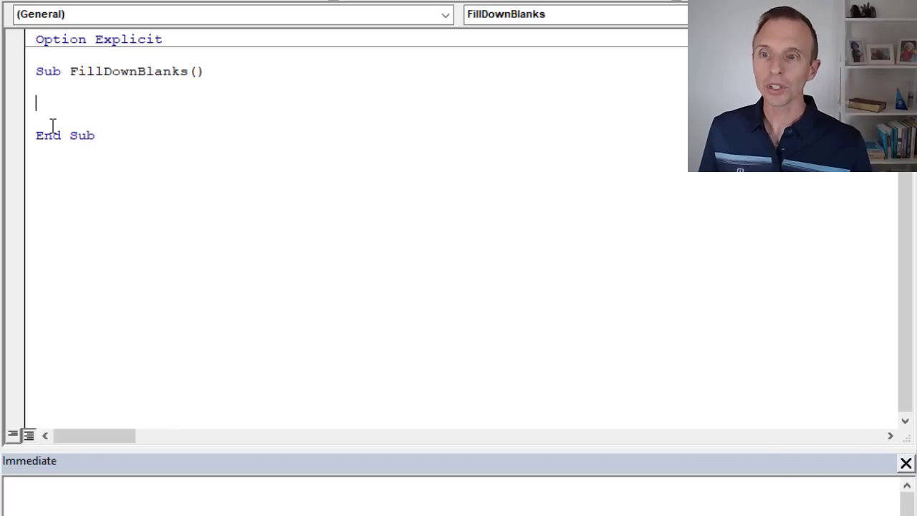
text(dim c a)
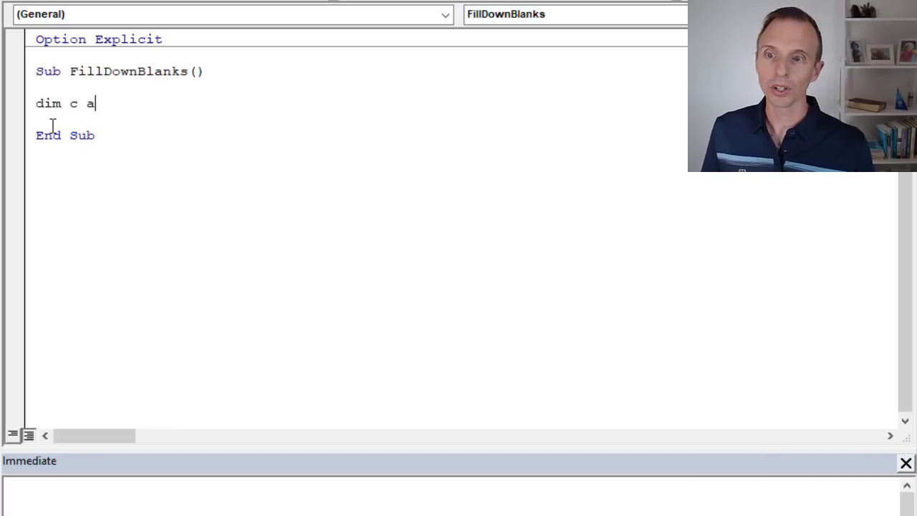
text(s range)
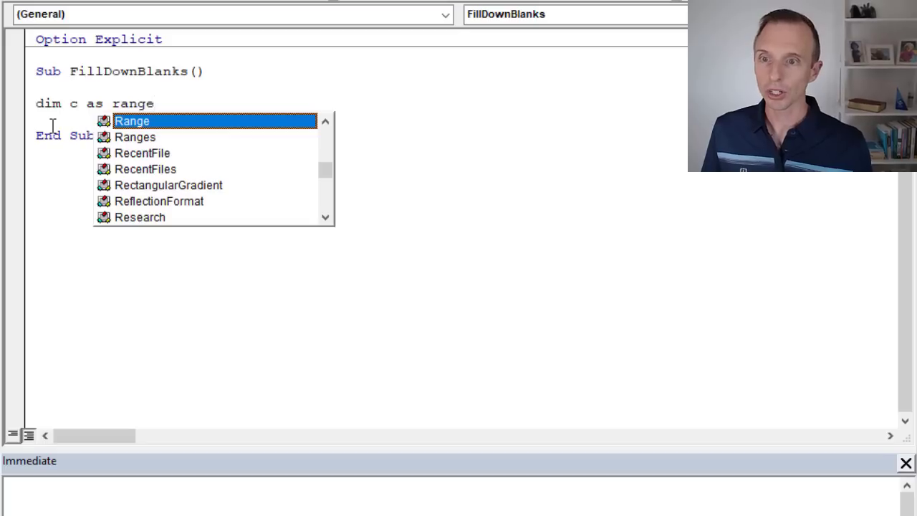
key(Return)
key(Return)
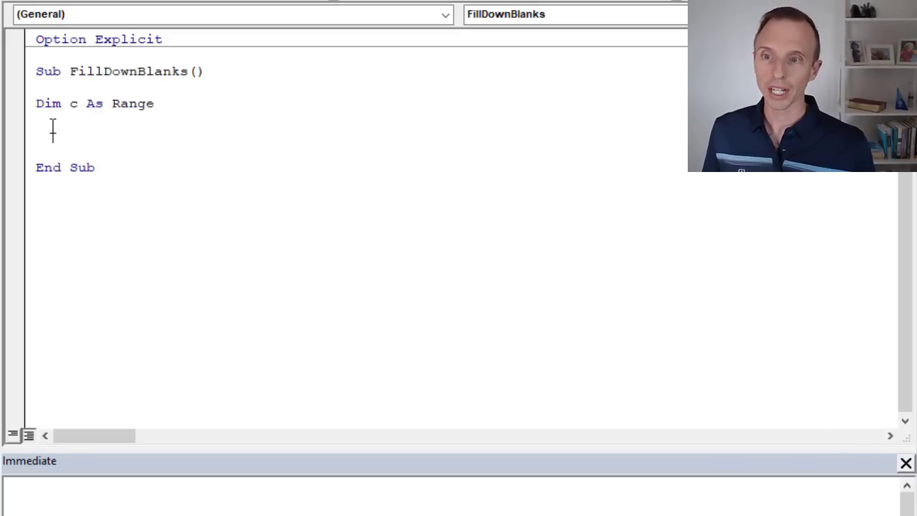
Write a For Each loop that runs c through Selection.Cells, closed with Next c.
text(for ea)
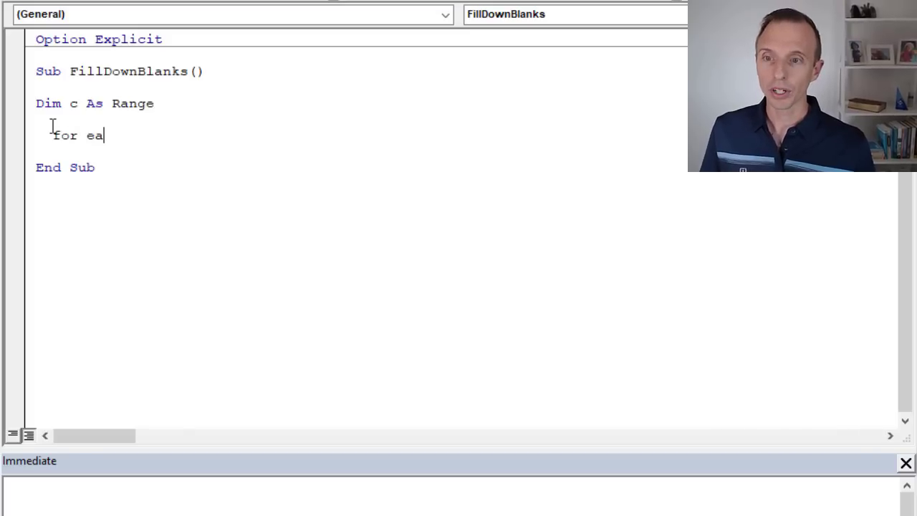
text(c c)
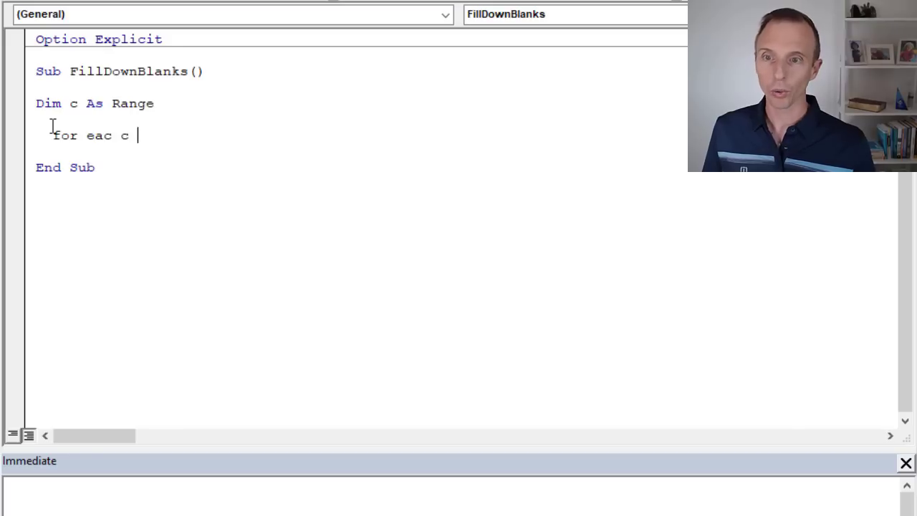
key(BackSpace)
key(BackSpace)
key(BackSpace)
text(h )
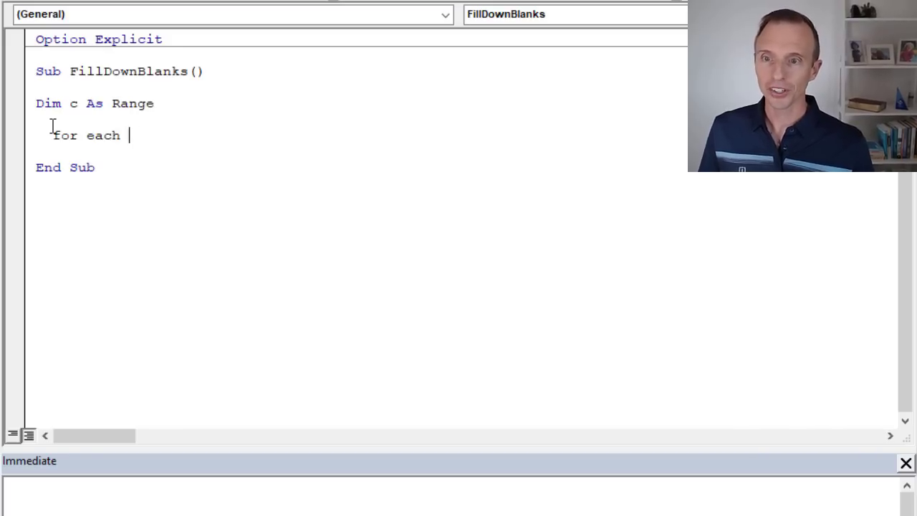
text(c in selection.cells)
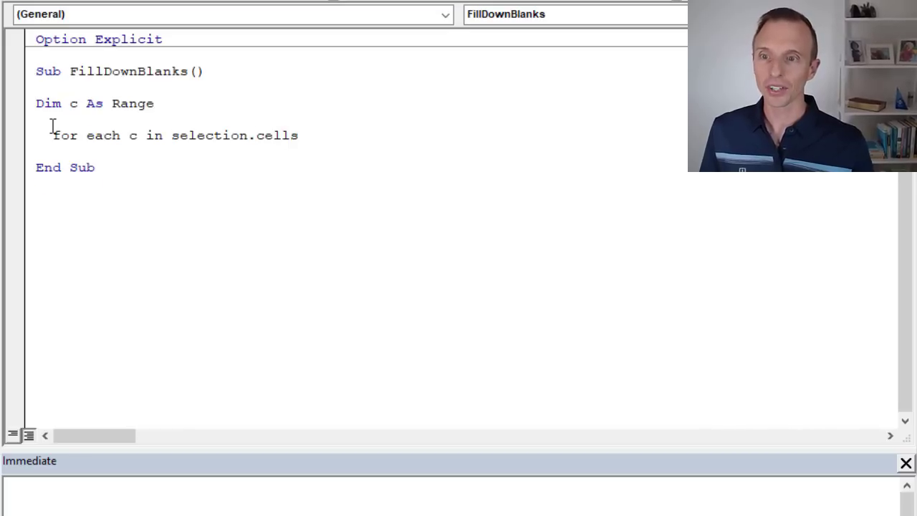
key(Return)
key(Return)
text(next c)
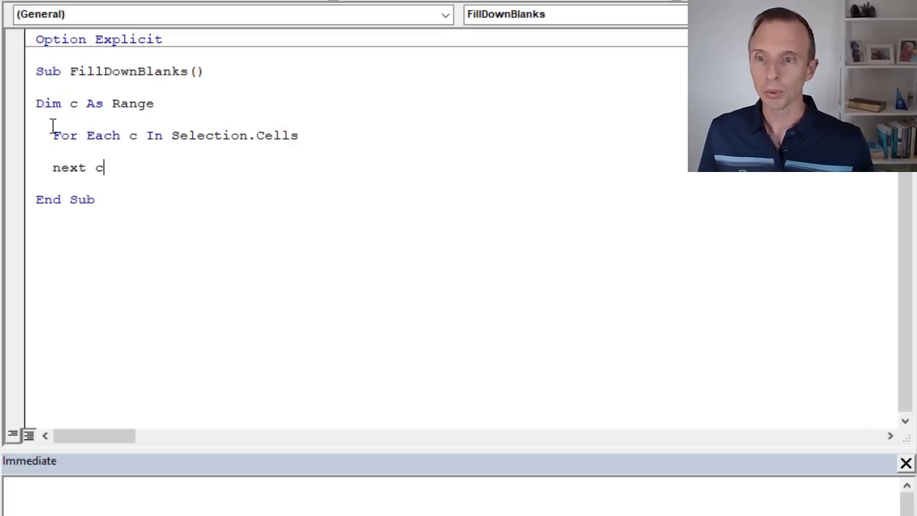
Start an If statement inside the loop that tests whether c.Value = "".
key(Up)
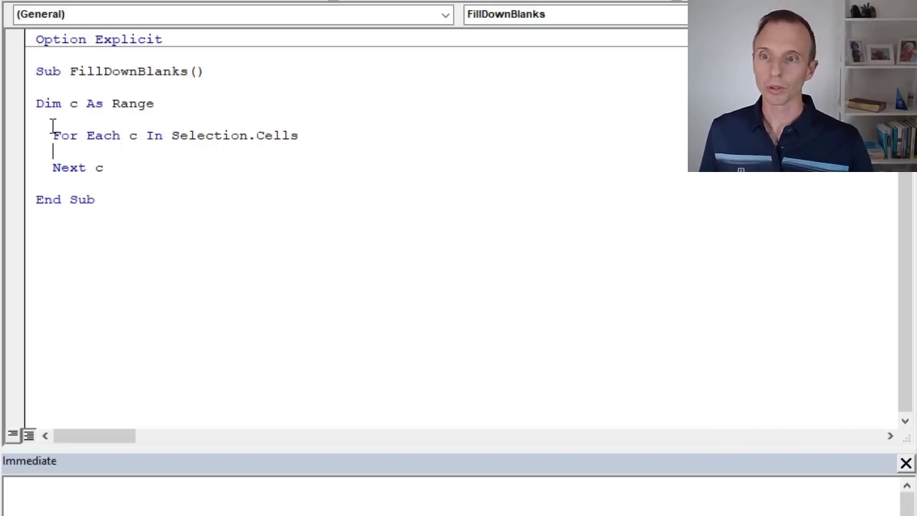
key(Tab)
text(if c.value)
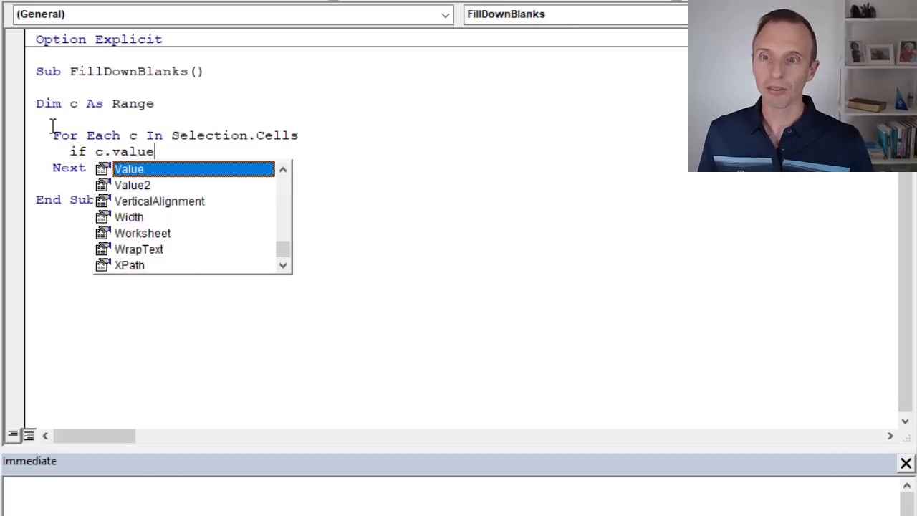
text( = "")
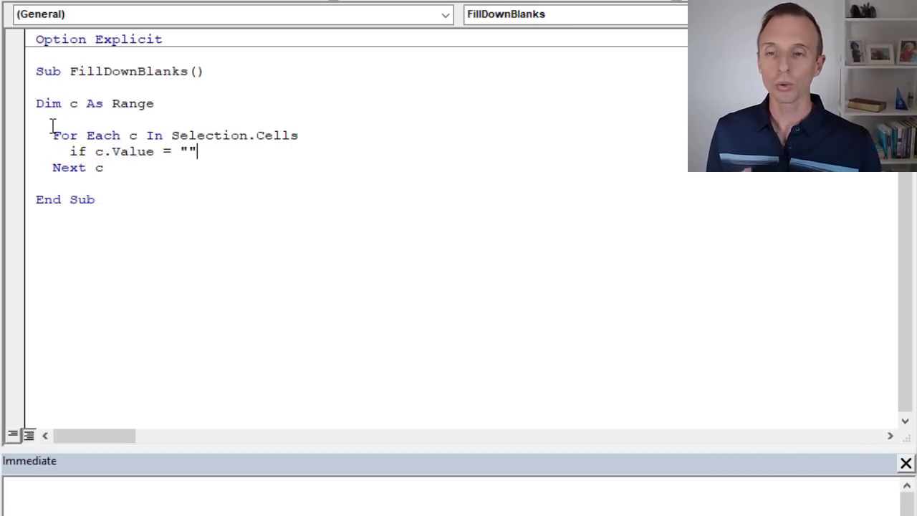
text( then)
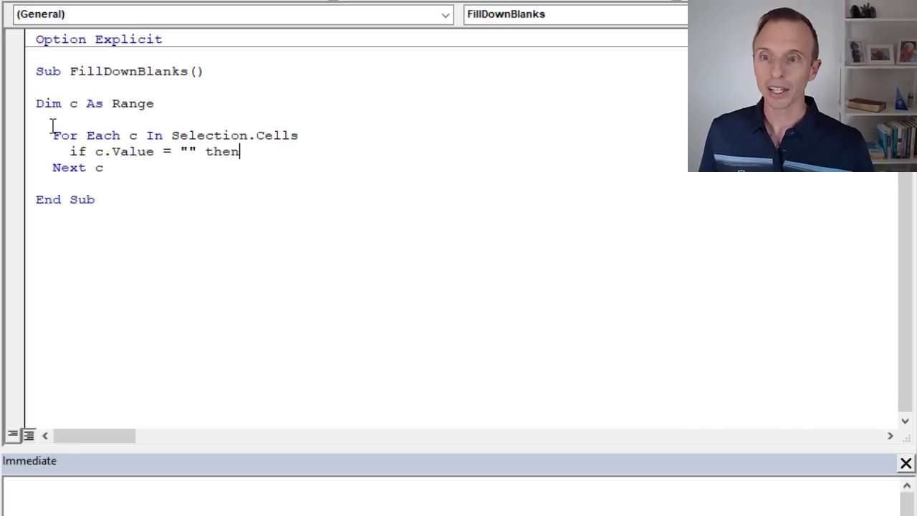
key(Return)
key(Tab)
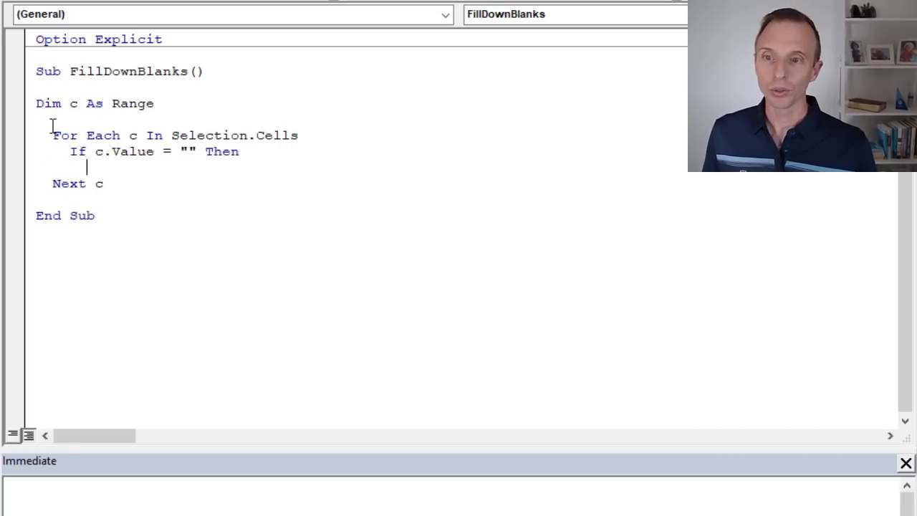
Make the If block call c.FillDown for the empty cell, and close it with End If.
text(c.fil)
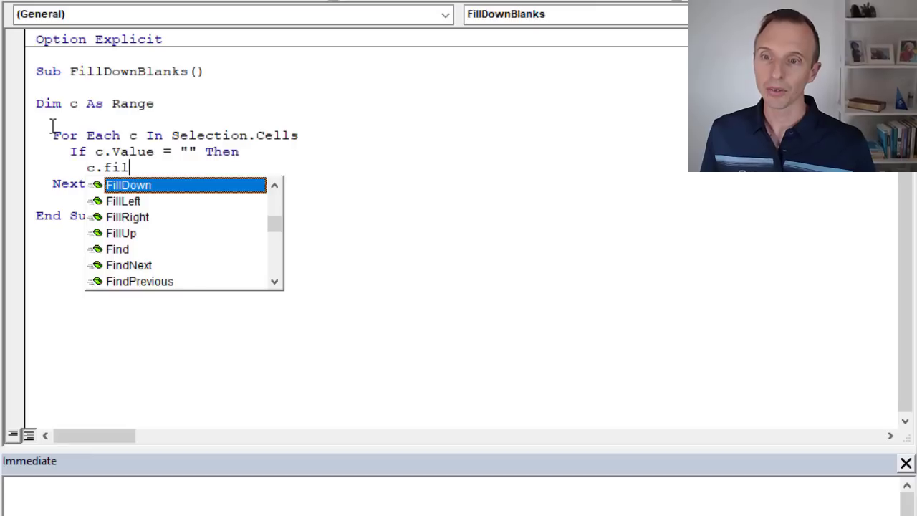
key(Tab)
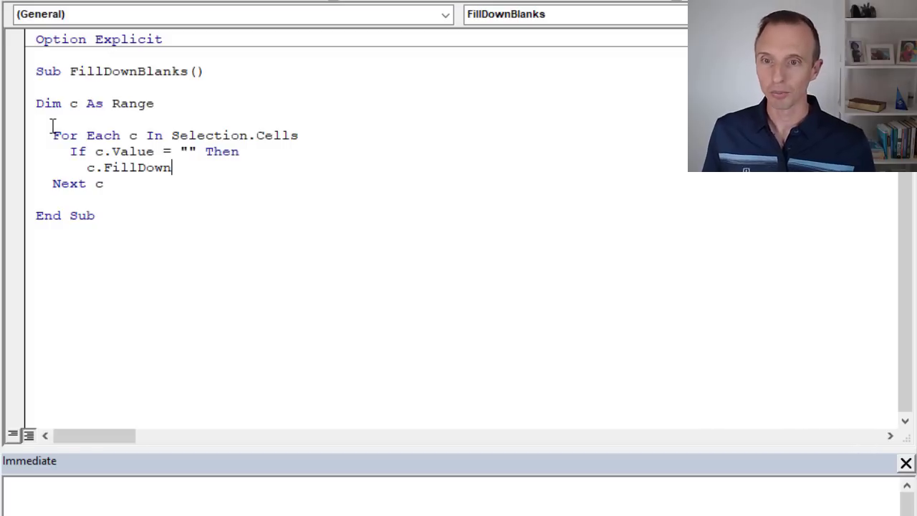
key(Return)
key(BackSpace)
text(end i)
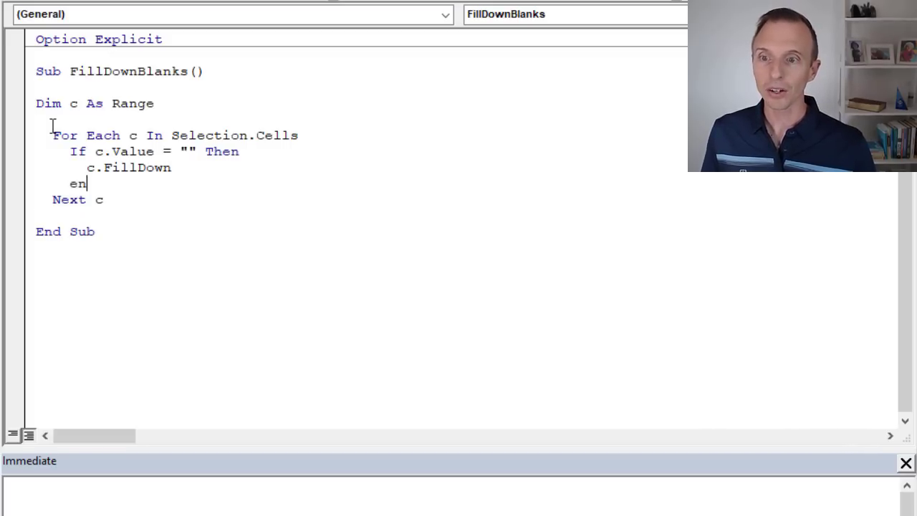
text(f)
key(Down)
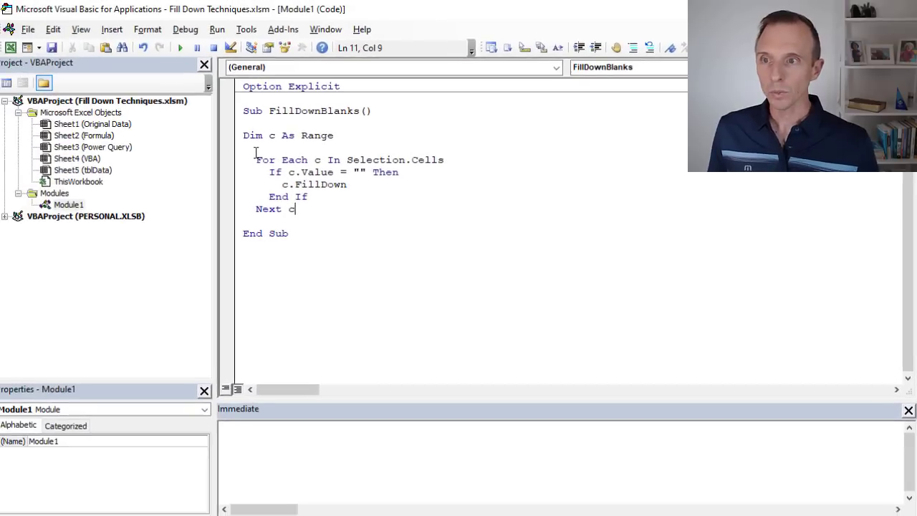
Switch back to Excel and run the FillDownBlanks macro on Company Name cells B2:B21 of the VBA sheet.
click(16, 49)
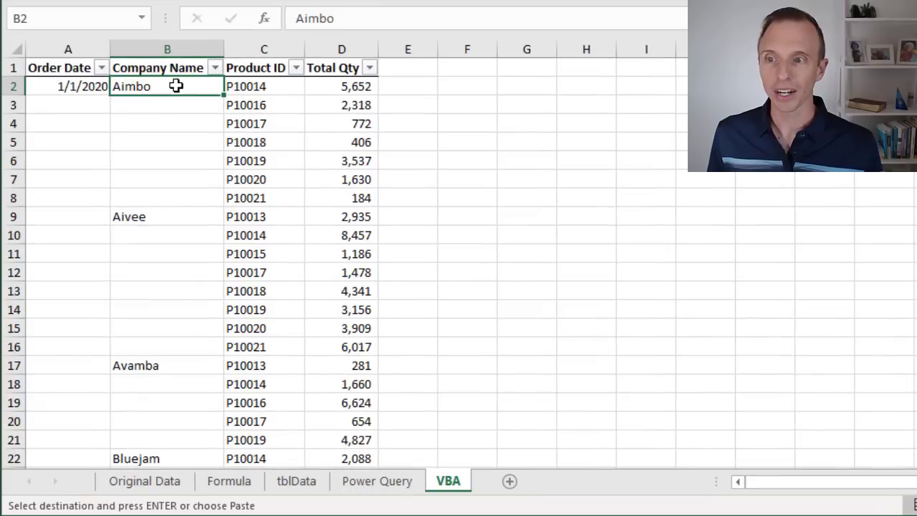
drag(176, 86, 180, 443)
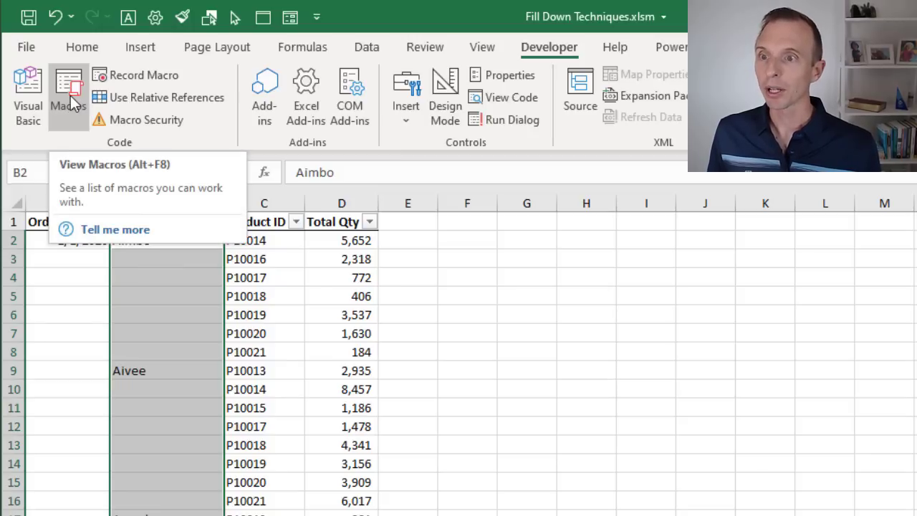
key(alt+F8)
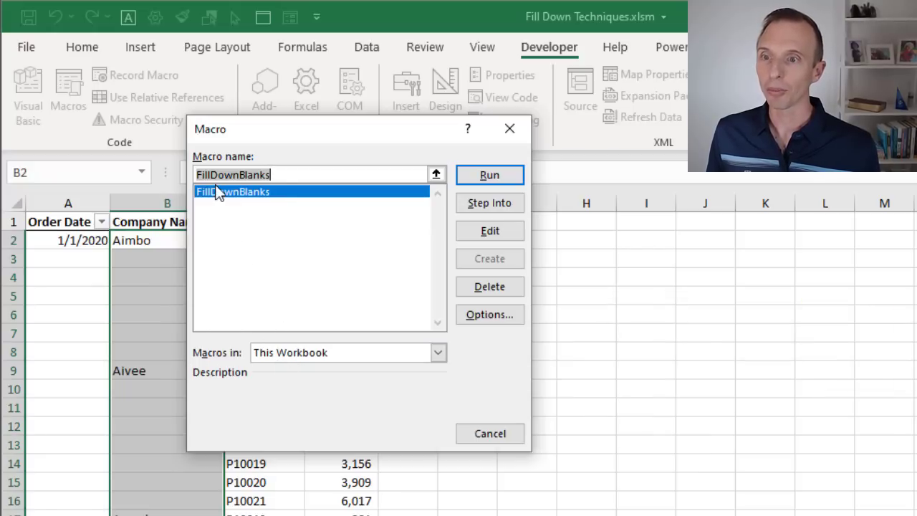
click(490, 176)
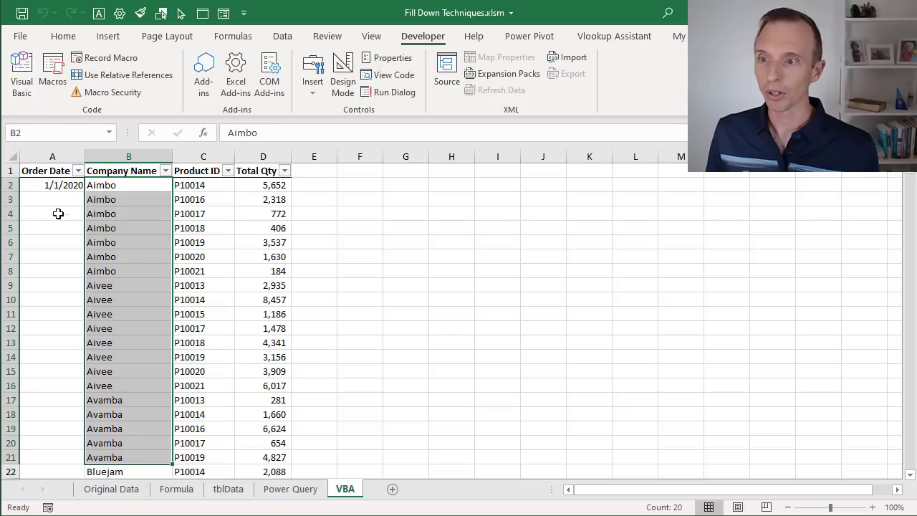
Fill the blank Order Date cells in A2:A11 using the custom Fill Down macro from the My Macros set.
click(52, 185)
drag(52, 210, 44, 320)
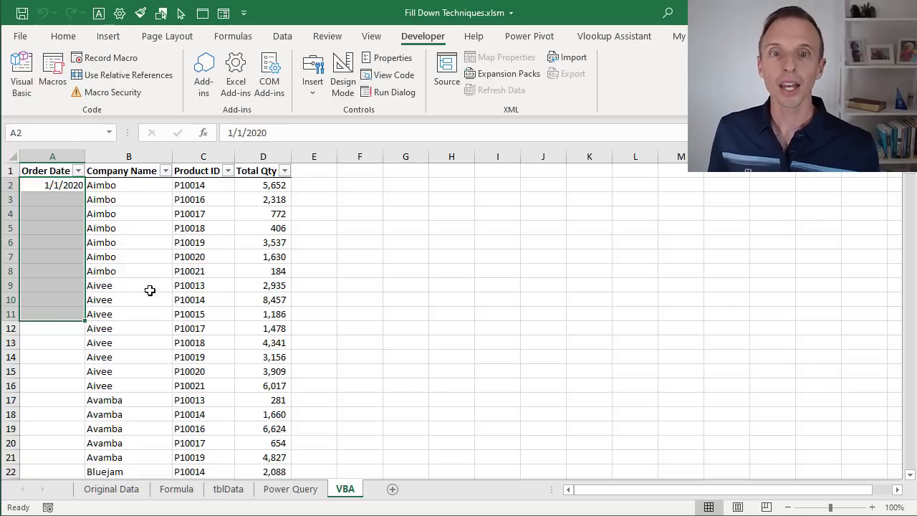
click(680, 37)
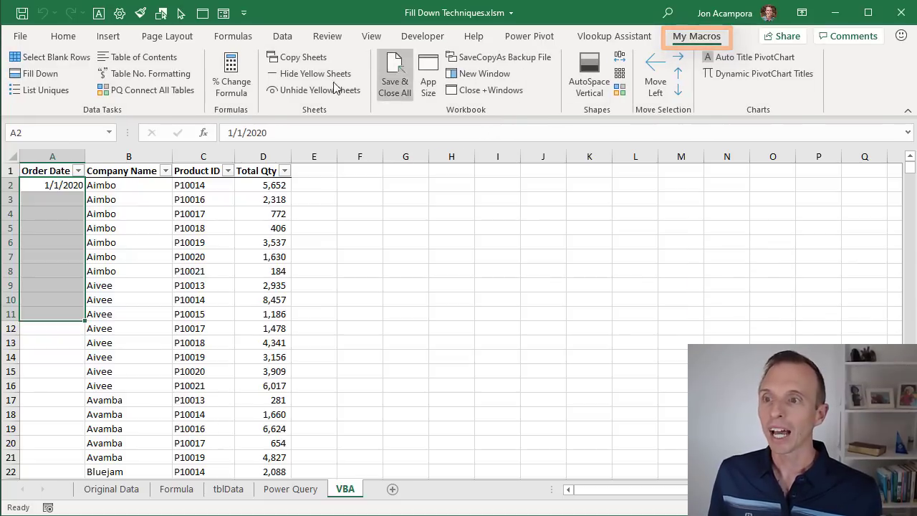
click(41, 74)
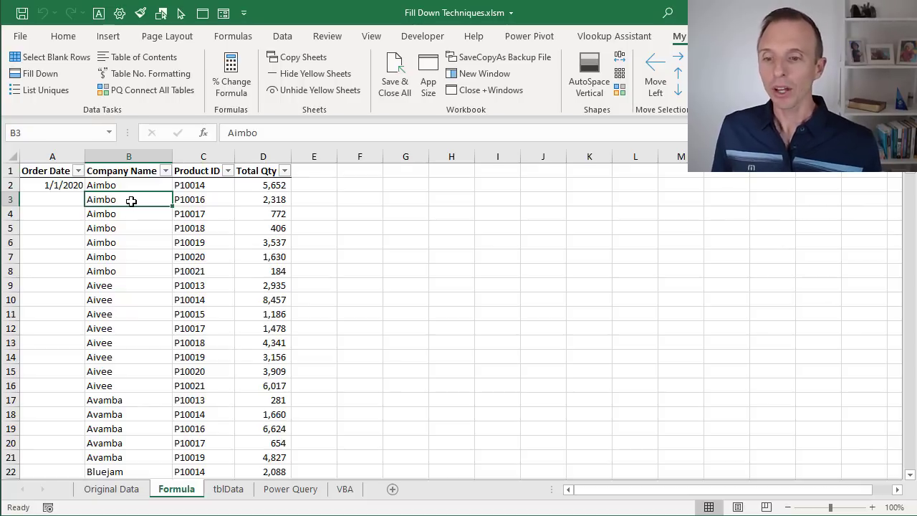
Compare the data on the Power Query, tblData and VBA sheets.
click(272, 491)
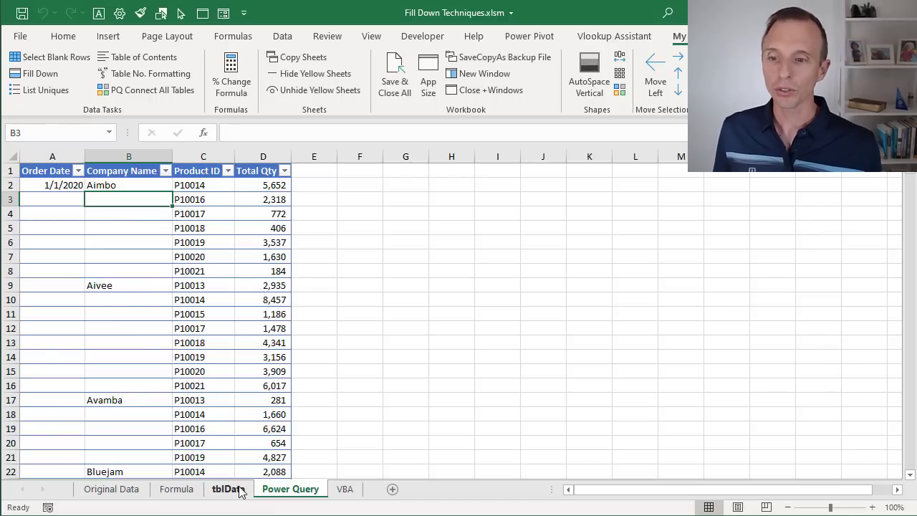
click(240, 490)
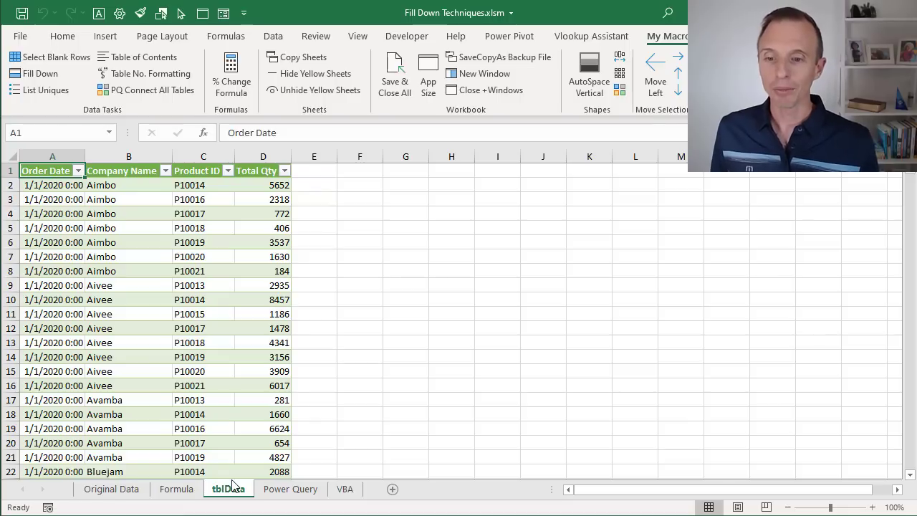
click(347, 488)
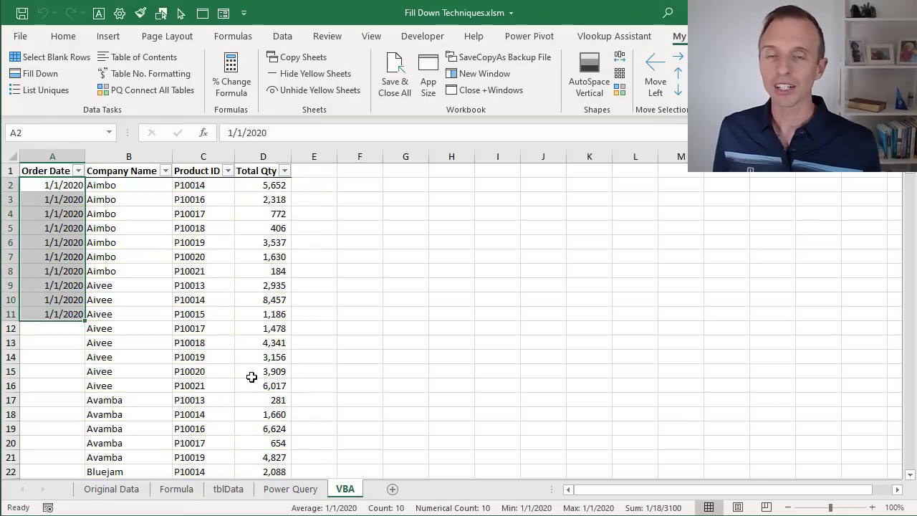